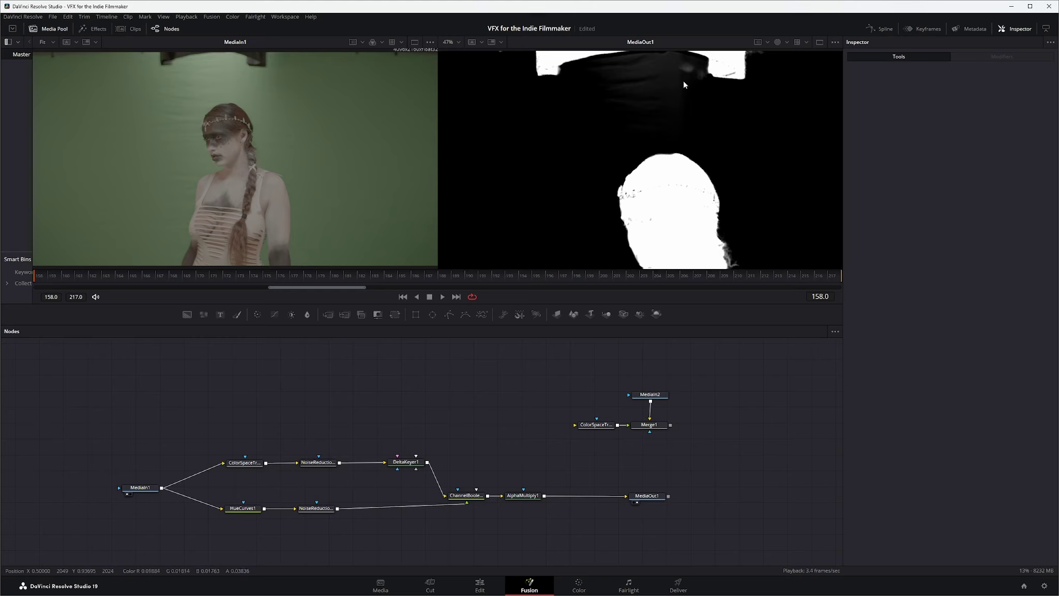
scroll(613, 109, "up", 2)
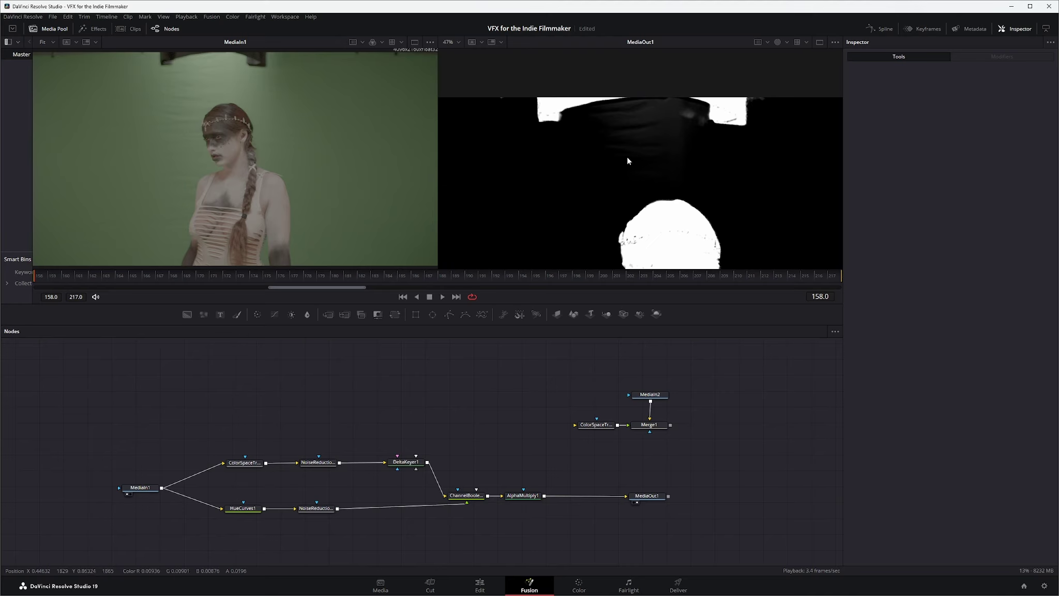
scroll(623, 147, "down", 2)
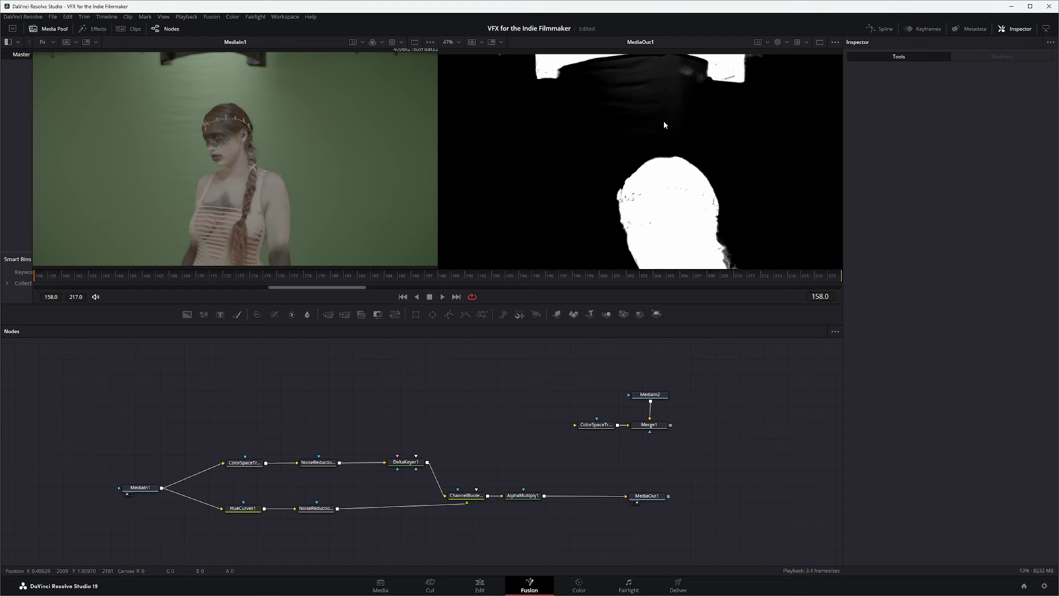
scroll(615, 139, "up", 1)
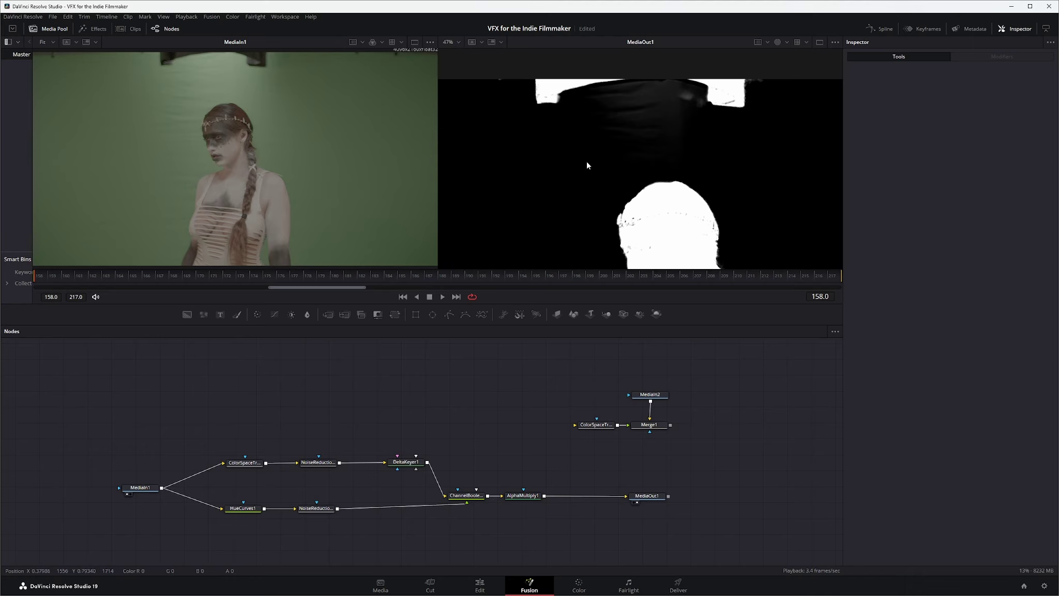
scroll(586, 158, "down", 2)
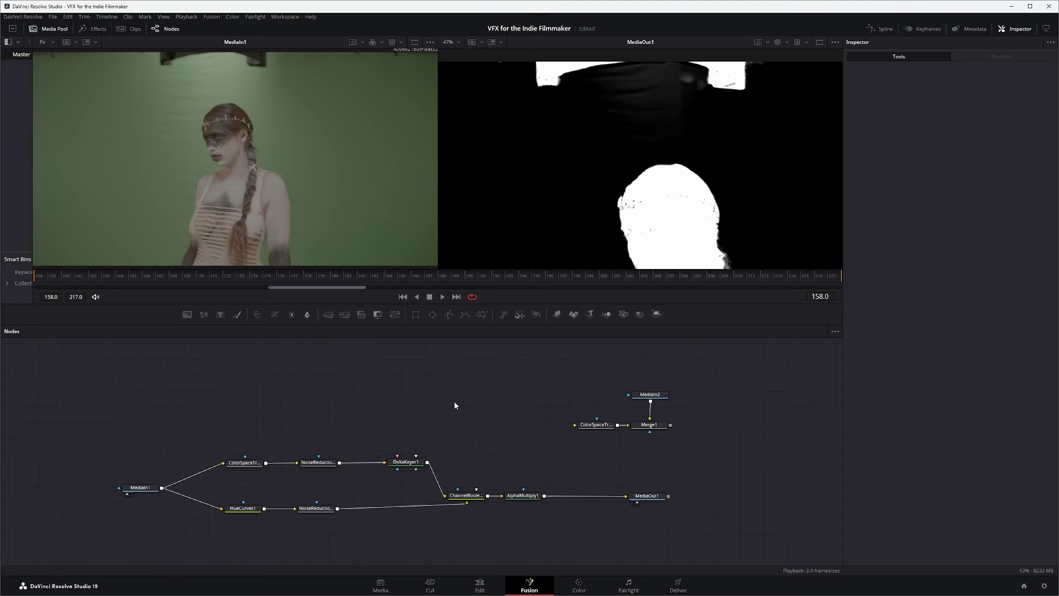
- Add a Mocha Pro node above the keying branch in the node graph and rename it MP_Mattes
key("shift+space")
type("moch")
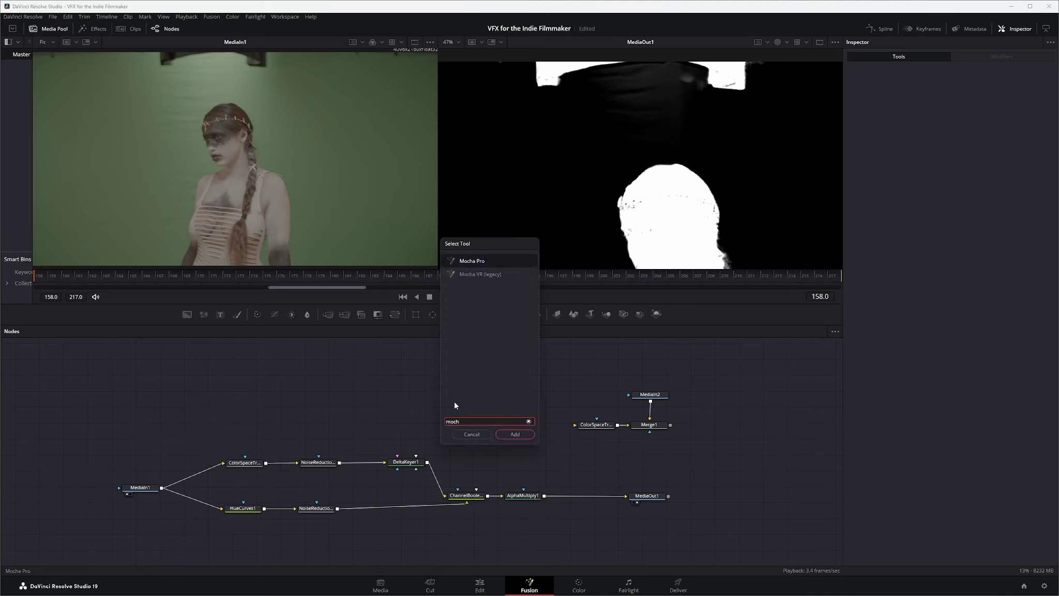
key("Return")
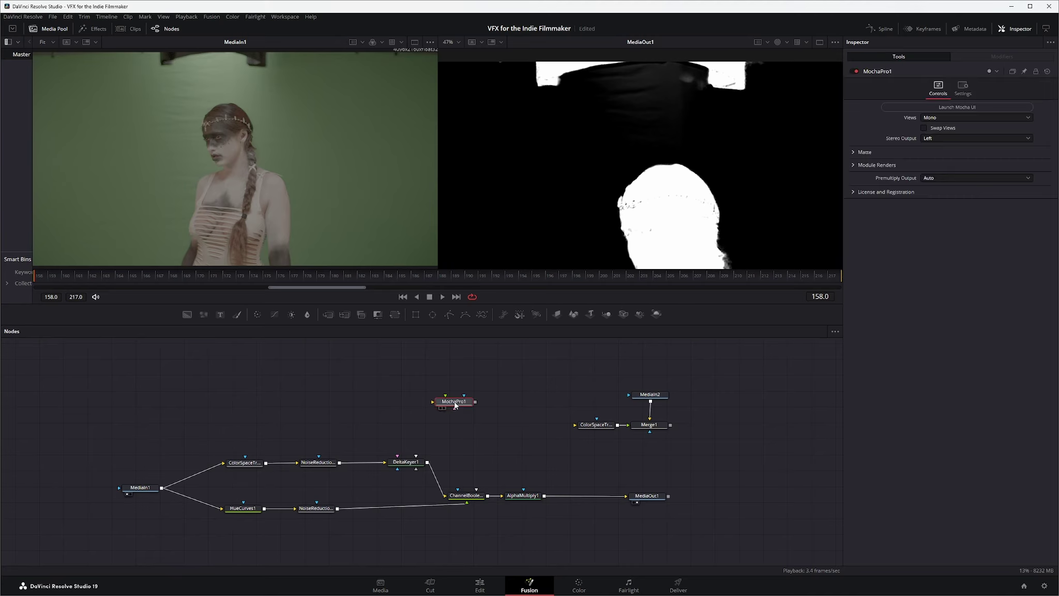
left_click_drag(455, 405, 342, 410)
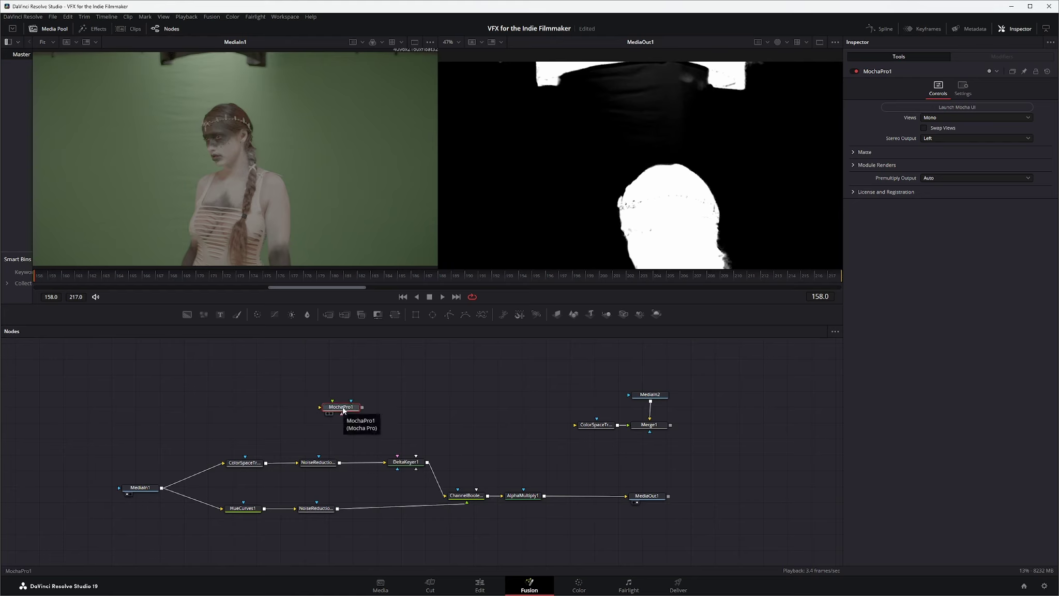
key("F2")
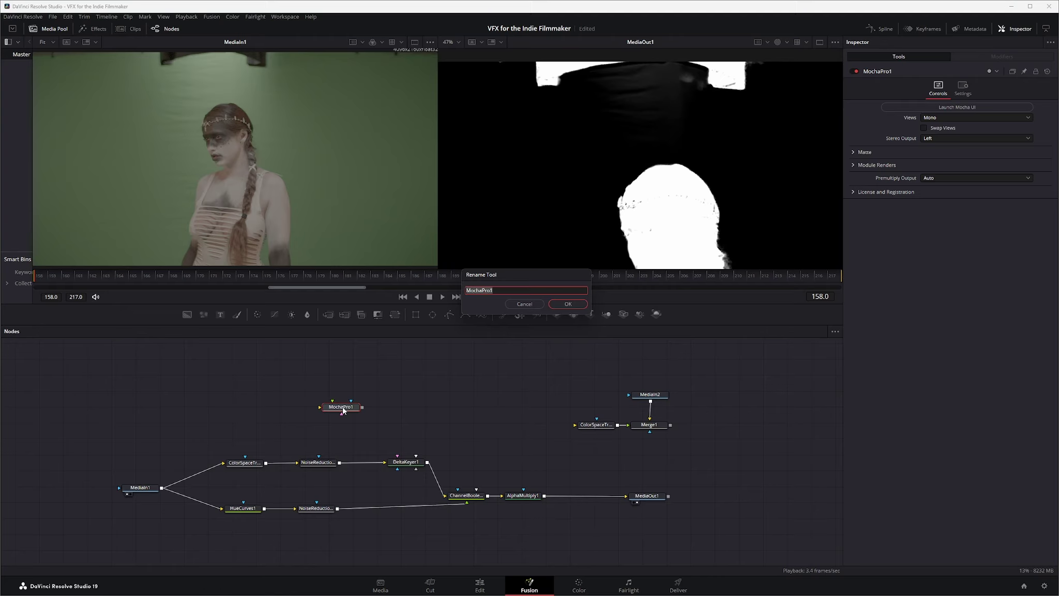
type("MP_Mattes")
key("Return")
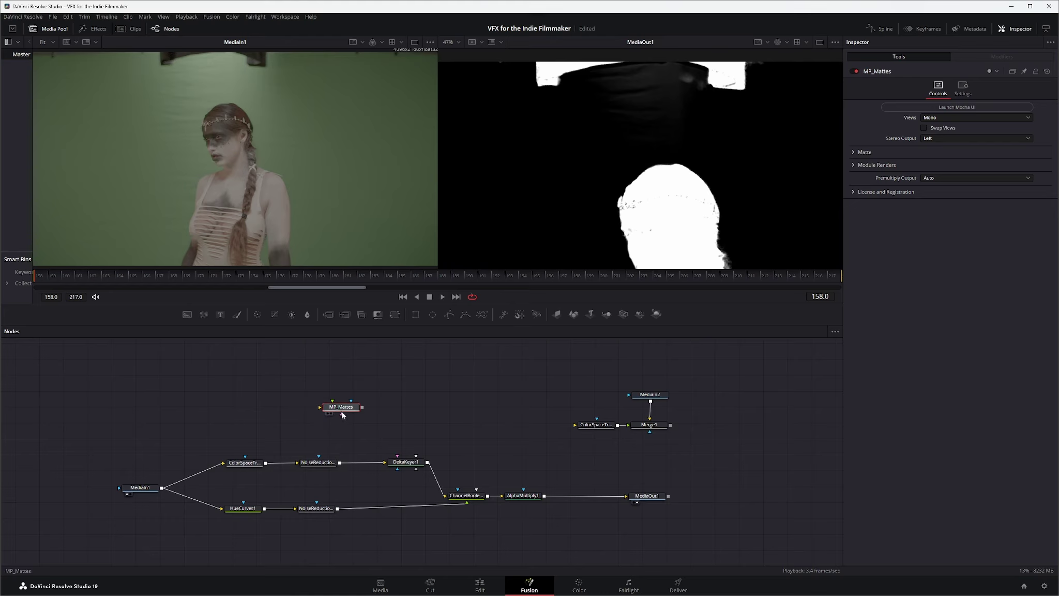
- Connect the upper branch's noise reduction output to MP_Mattes and launch the Mocha interface
mouse_move(342, 410)
left_mouse_down()
mouse_move(322, 406)
mouse_move(346, 399)
left_mouse_up()
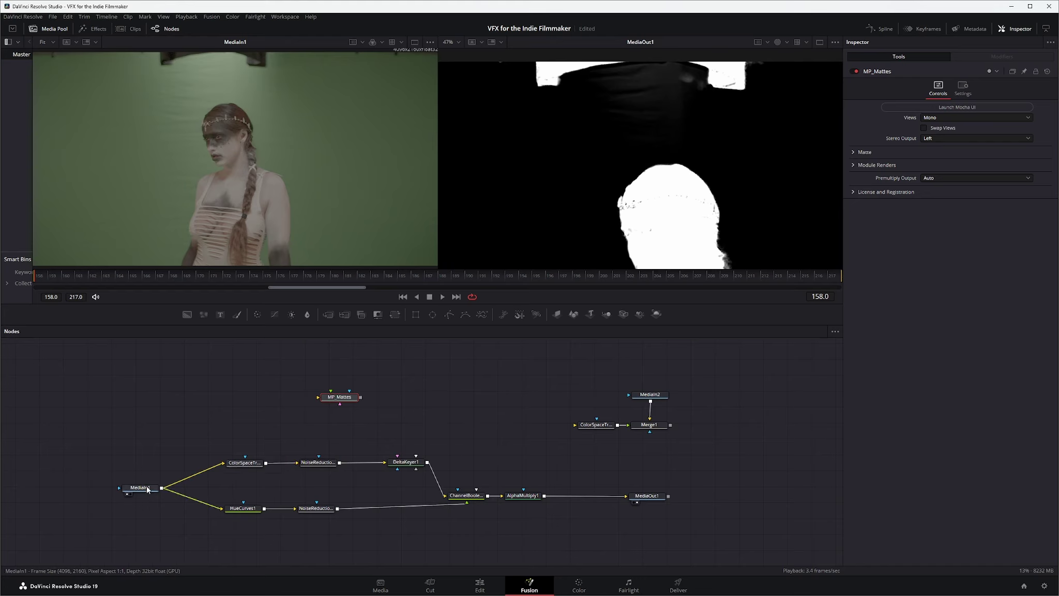
left_click_drag(339, 462, 341, 395)
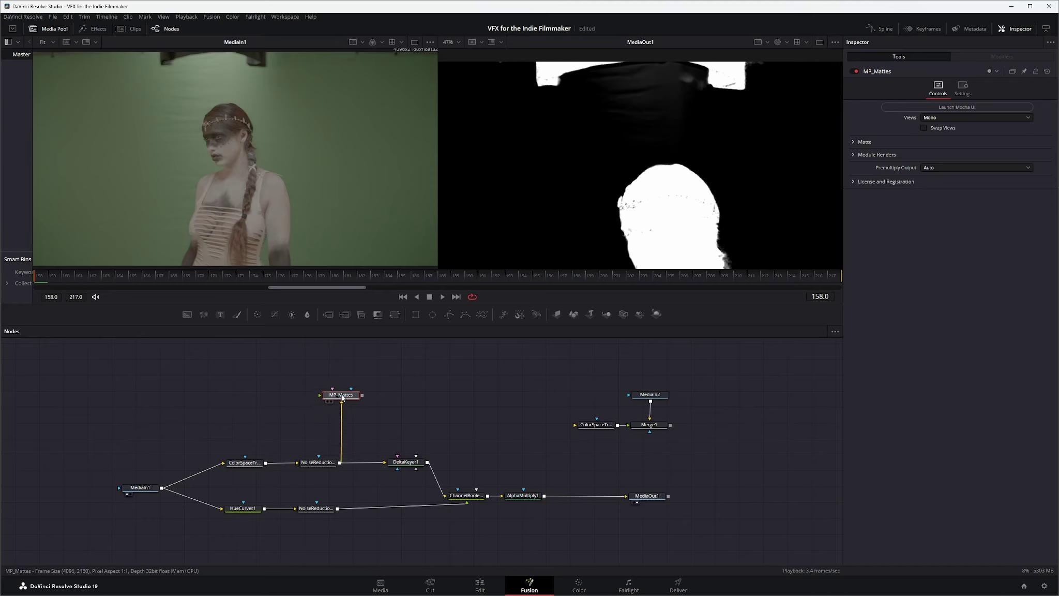
left_click(964, 109)
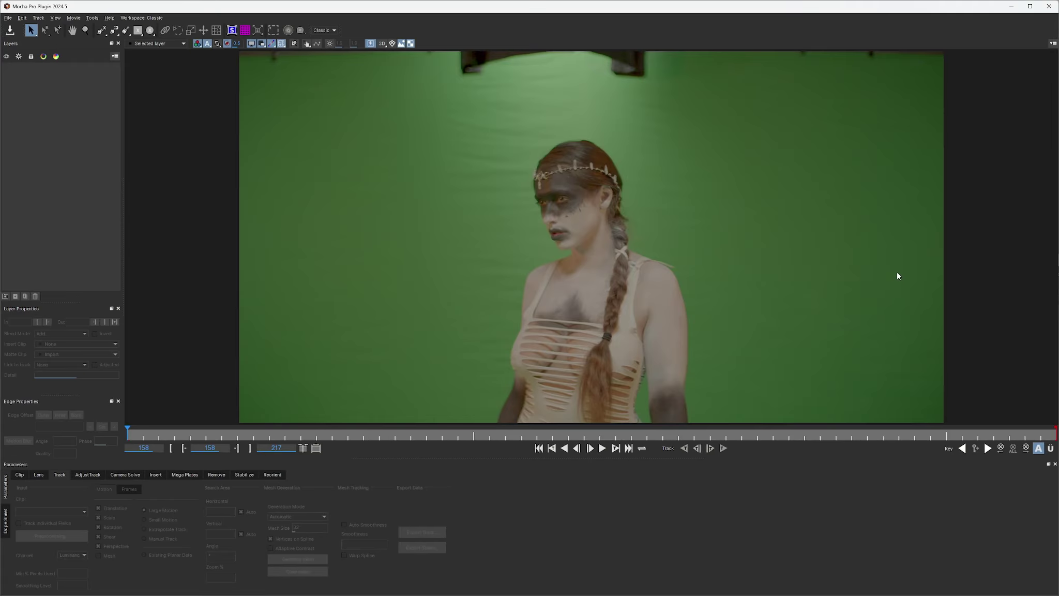
- Play through the clip to examine the actress's movement, and return to frame 158
left_click(602, 448)
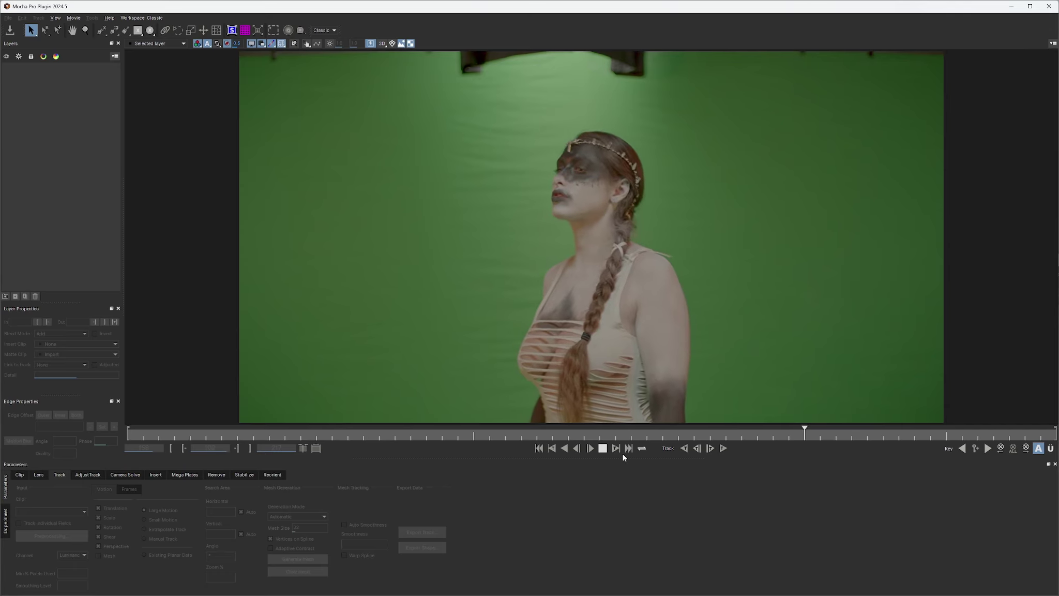
left_click(607, 451)
left_click_drag(615, 433, 125, 447)
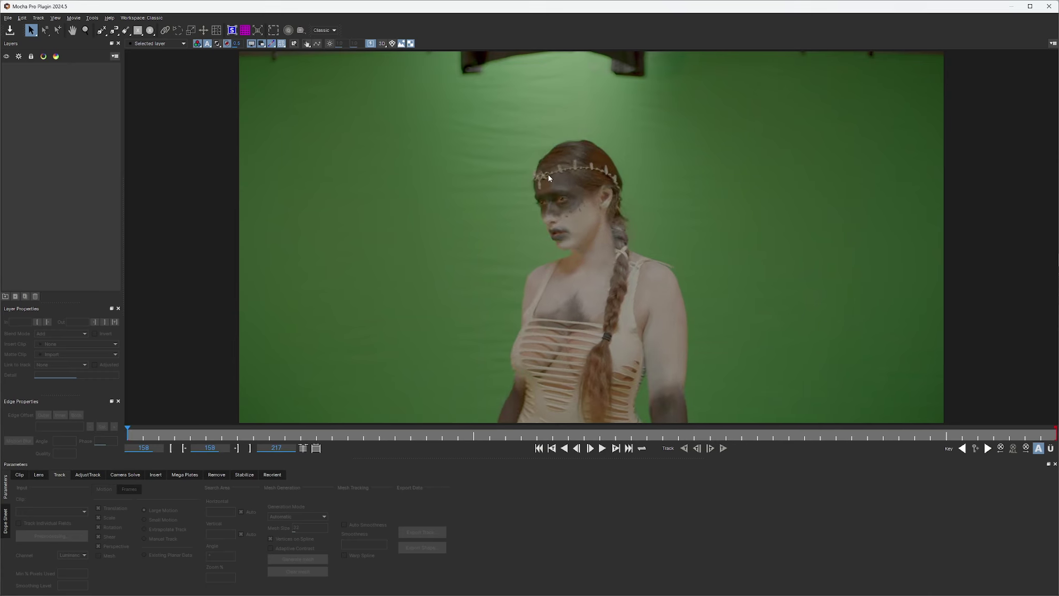
- Draw a closed X-Spline loosely following the actress's silhouette and enclosing the surrounding green screen out past the frame edges
scroll(549, 178, "down", 1)
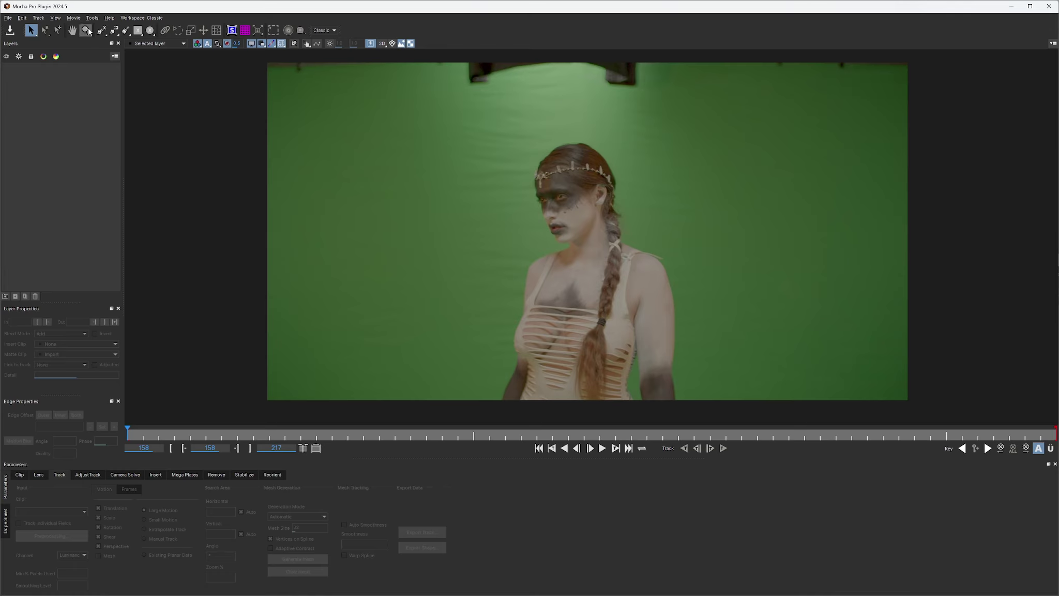
left_click(101, 31)
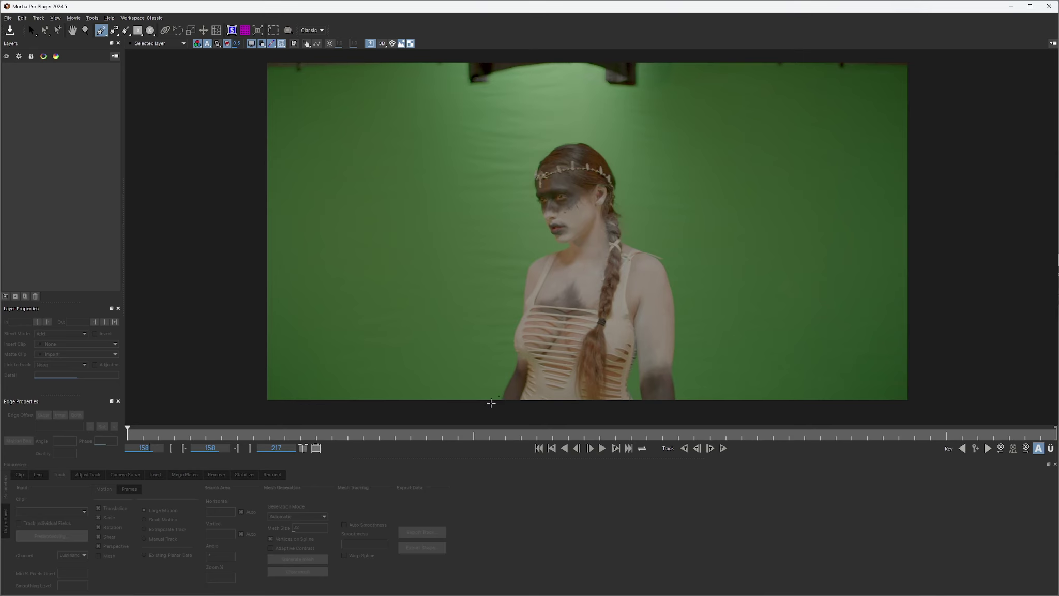
left_click(496, 404)
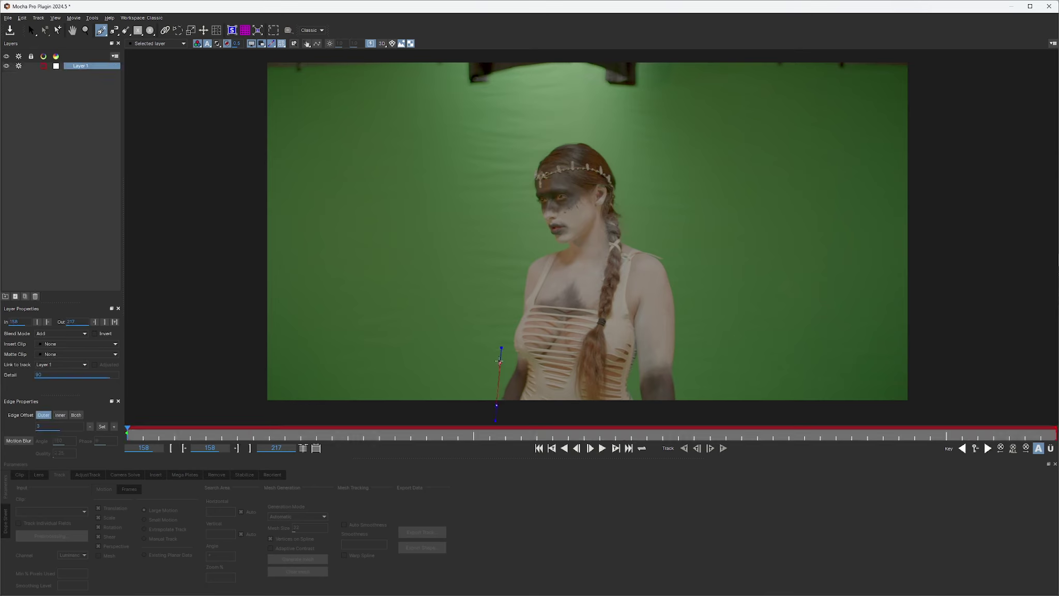
left_click(500, 362)
left_click(515, 279)
left_click(531, 228)
left_click(523, 181)
left_click(599, 128)
left_click(630, 172)
left_click(646, 237)
left_click(684, 264)
left_click(691, 333)
left_click(688, 381)
left_click(688, 407)
left_click(916, 58)
right_click(300, 407)
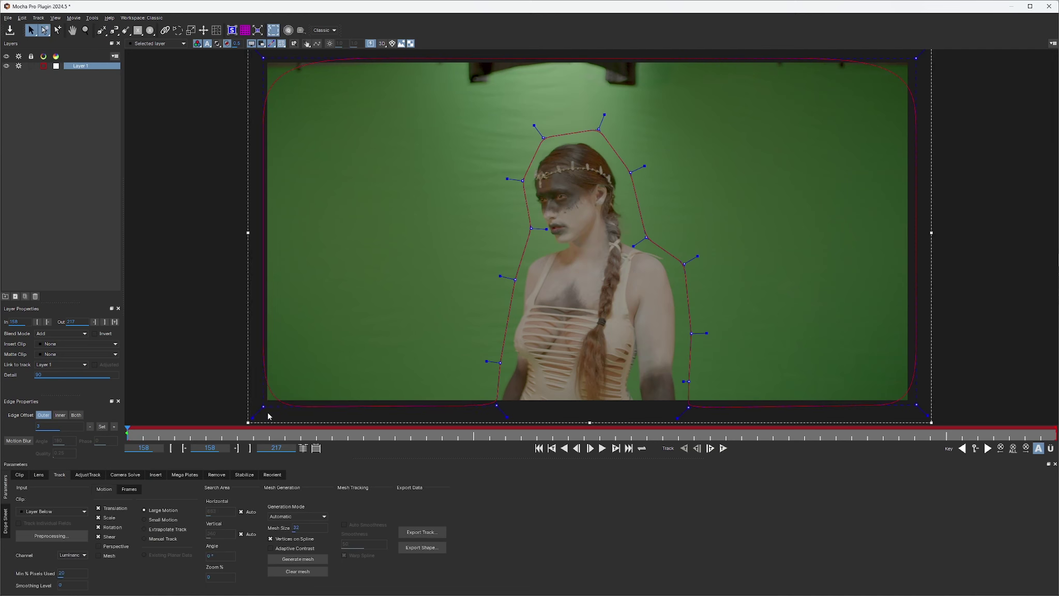
- Sharpen the spline's four outer corners and its two points below the frame beside the actress's body
left_click_drag(253, 415, 250, 420)
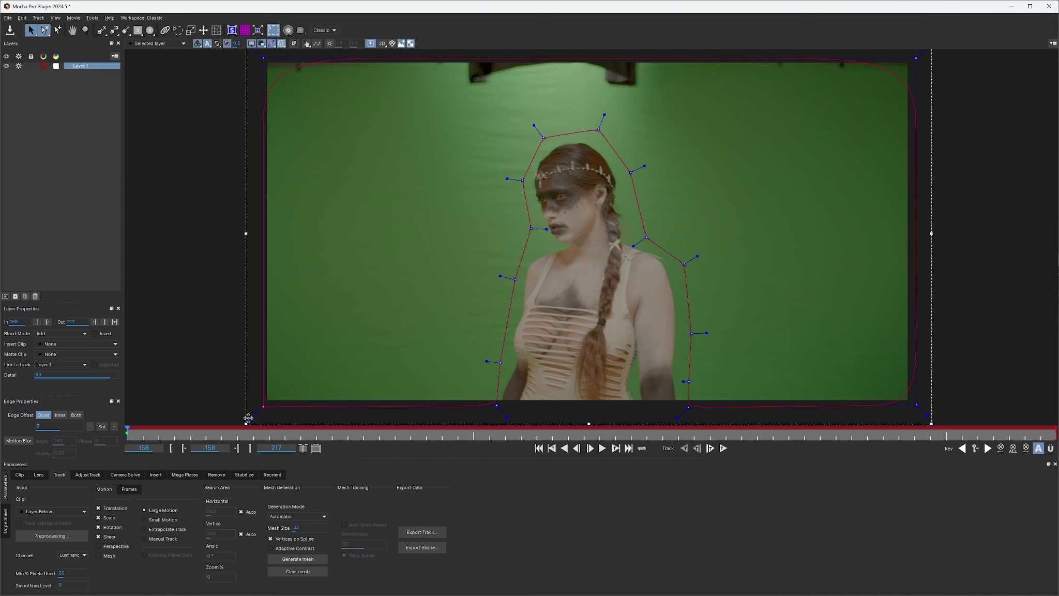
key("x")
left_click_drag(339, 147, 351, 195)
left_click(264, 95)
left_click_drag(264, 95, 262, 93)
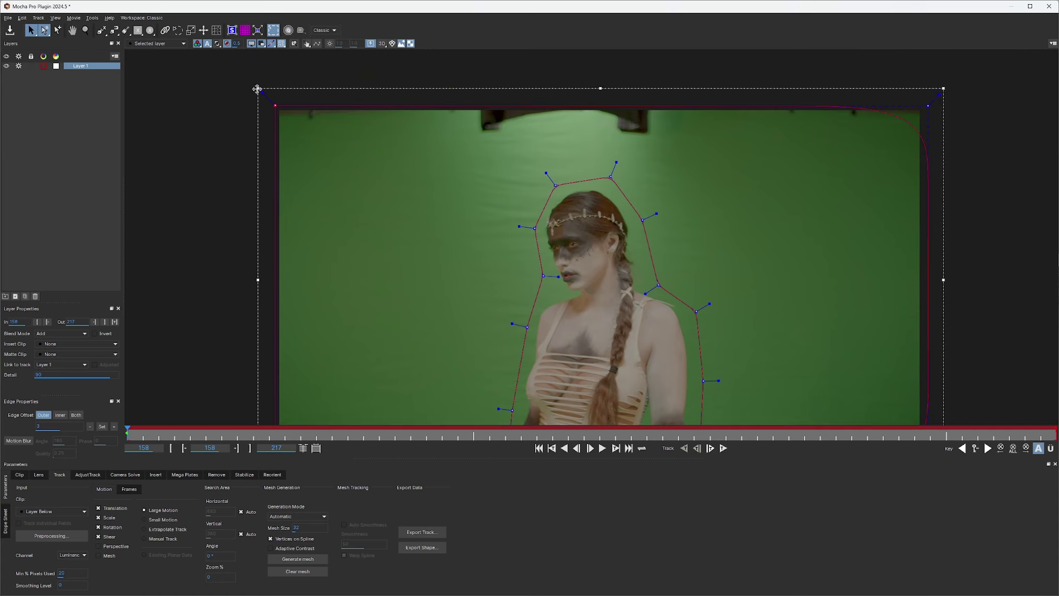
left_click(938, 93)
left_click_drag(939, 93, 940, 93)
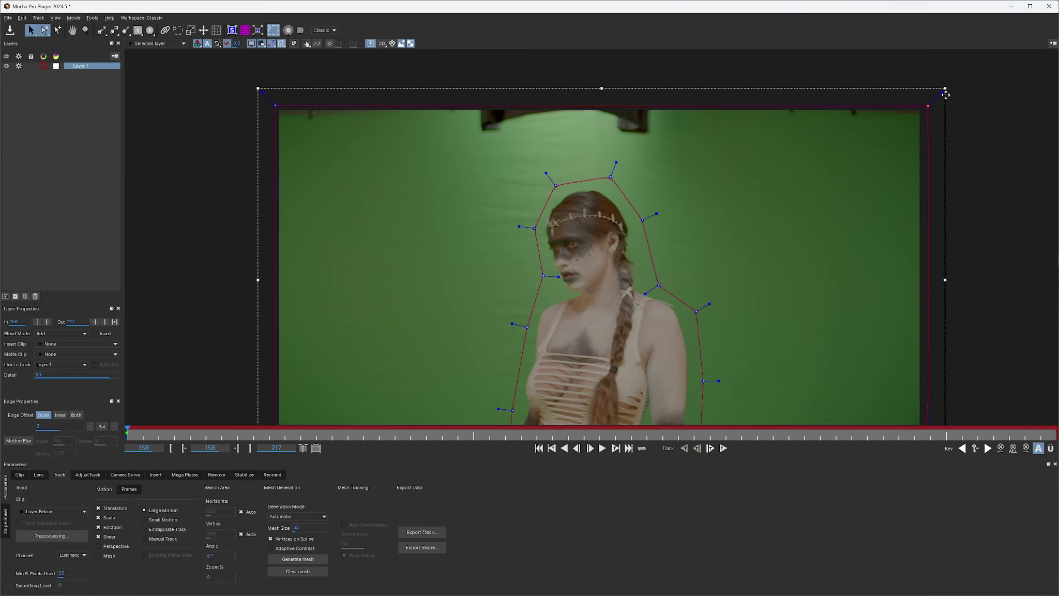
key("x")
left_click_drag(967, 178, 971, 115)
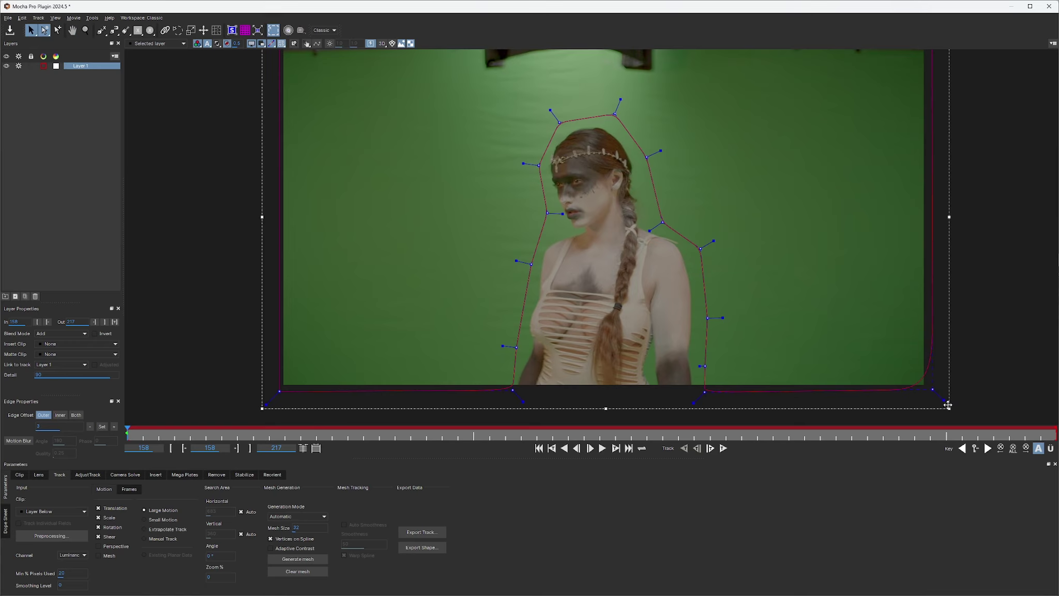
left_click_drag(944, 401, 945, 402)
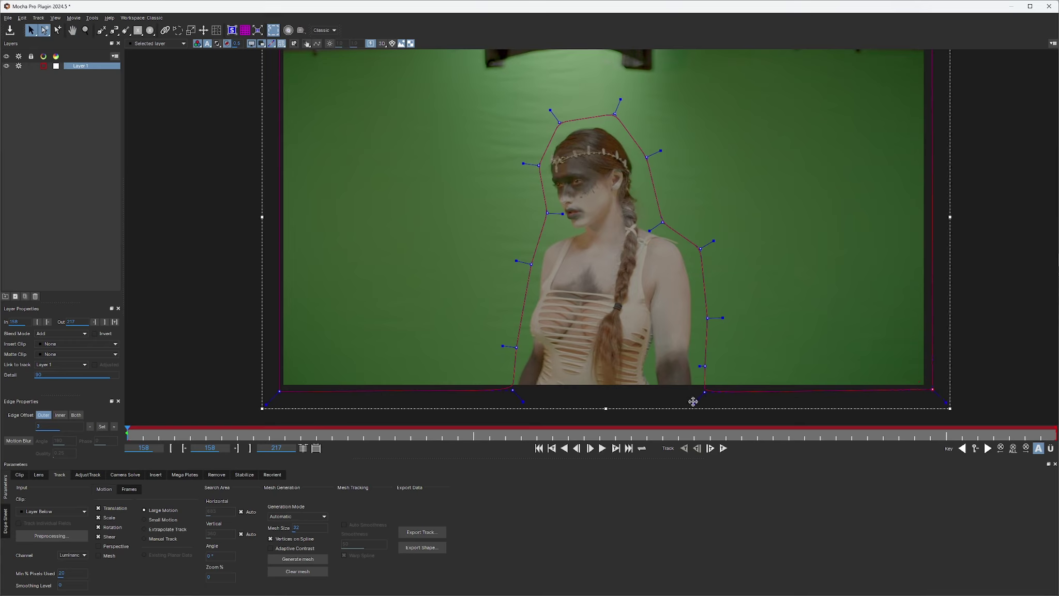
left_click_drag(693, 402, 691, 406)
left_click(523, 401)
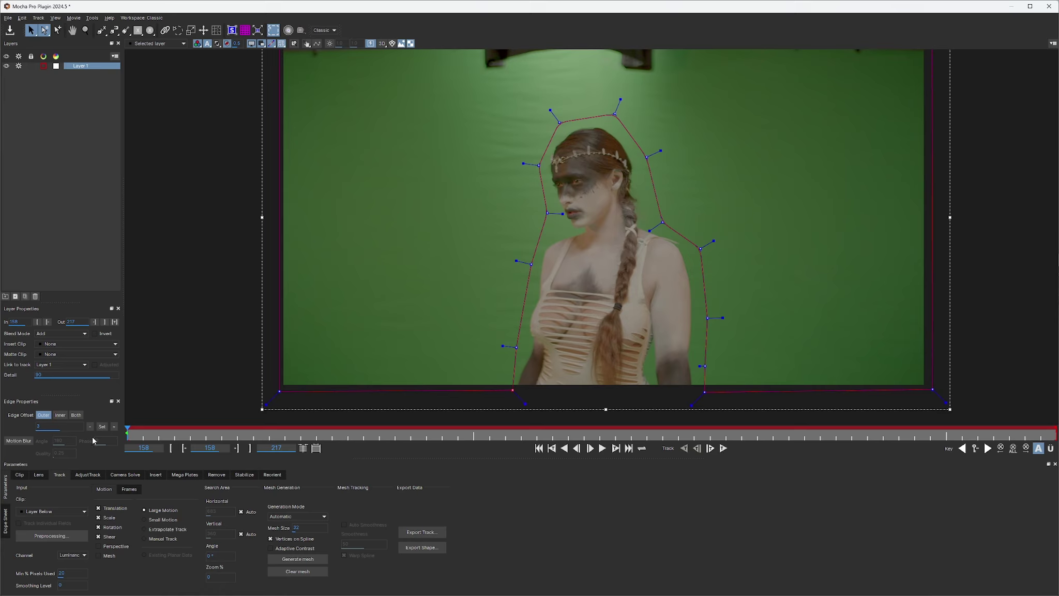
- Keyframe the shape at frame 179, and at frame 194 pull its head and neck points outward from the actress's hair
left_click_drag(128, 429, 454, 421)
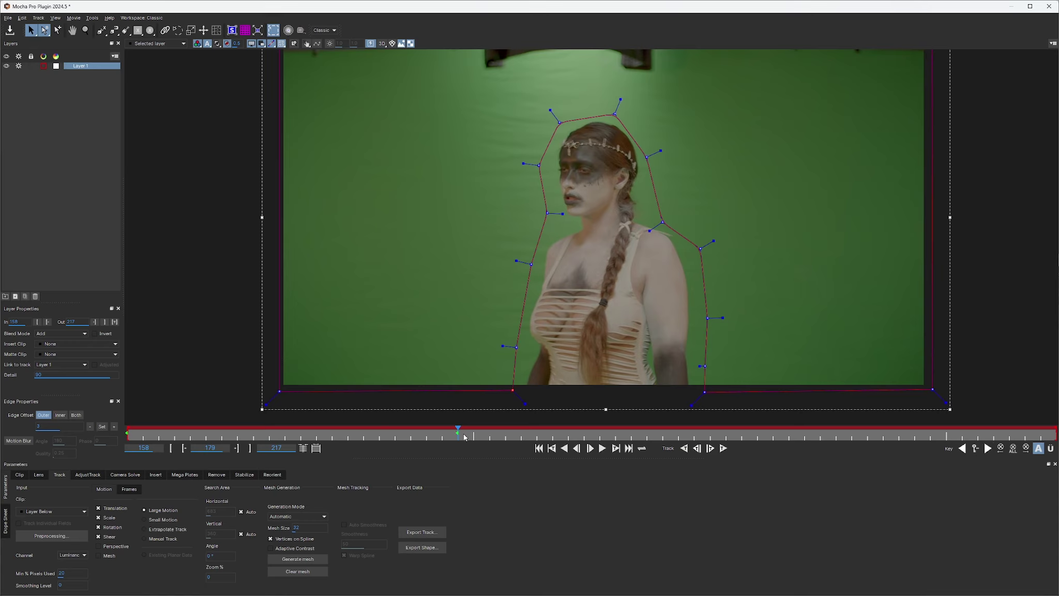
left_click_drag(483, 433, 694, 432)
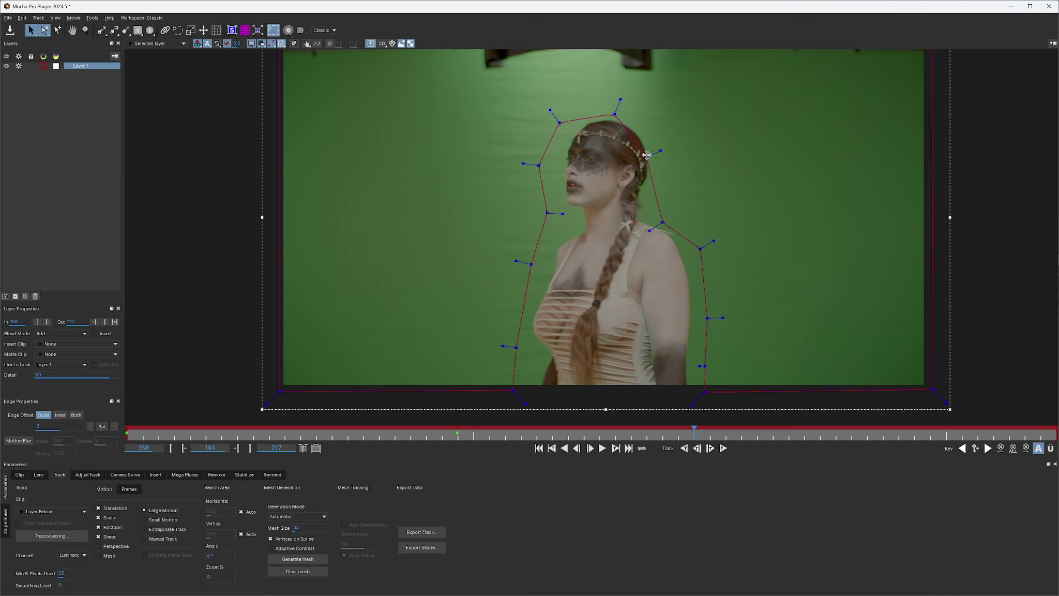
left_click_drag(647, 157, 658, 149)
left_click_drag(614, 114, 627, 111)
left_click_drag(663, 222, 669, 219)
- Keyframe the shape at frame 204, and at frame 217 shift both sides of its silhouette cutout rightward to follow the actress
left_click_drag(693, 434, 856, 445)
left_click(975, 447)
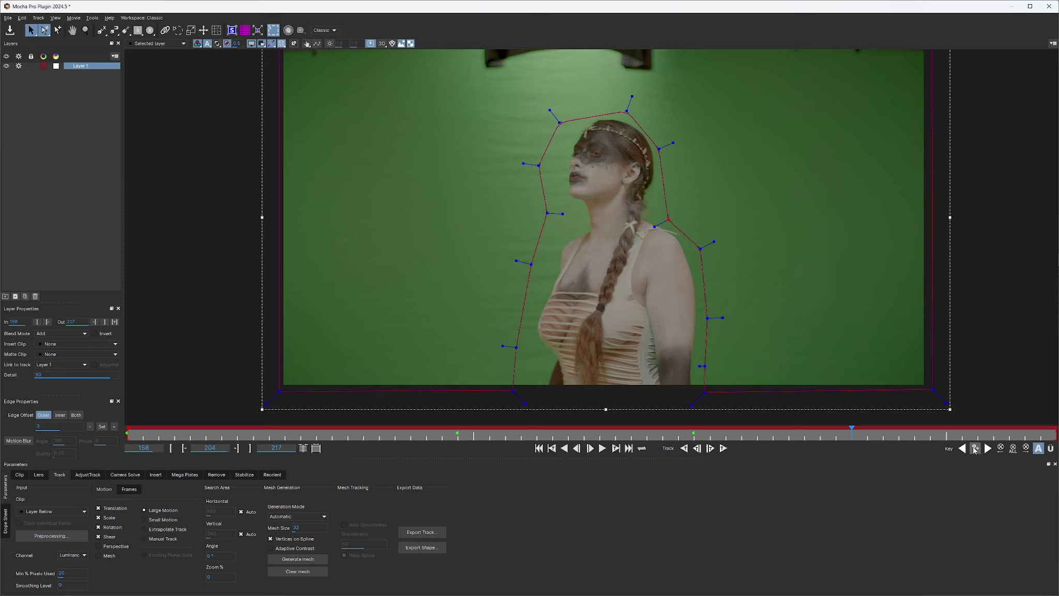
left_click_drag(860, 430, 1055, 429)
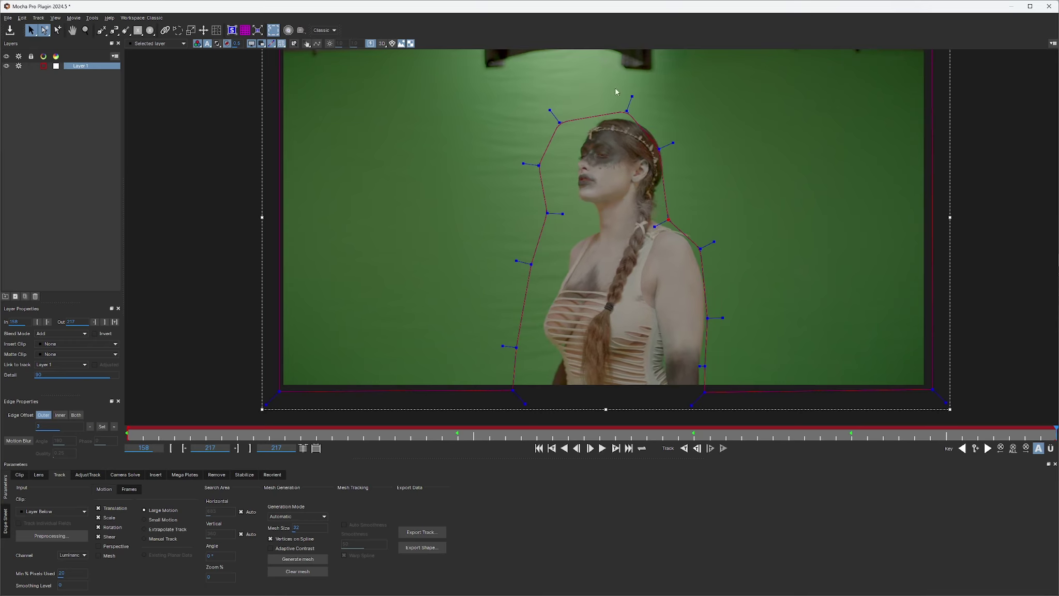
left_click_drag(615, 91, 748, 414)
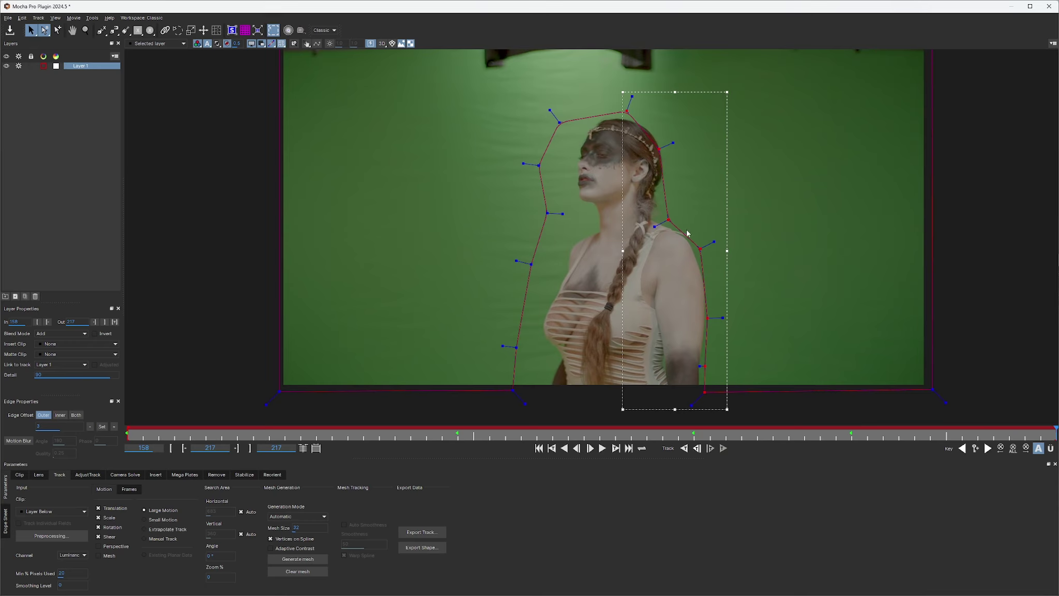
left_click_drag(704, 251, 711, 250)
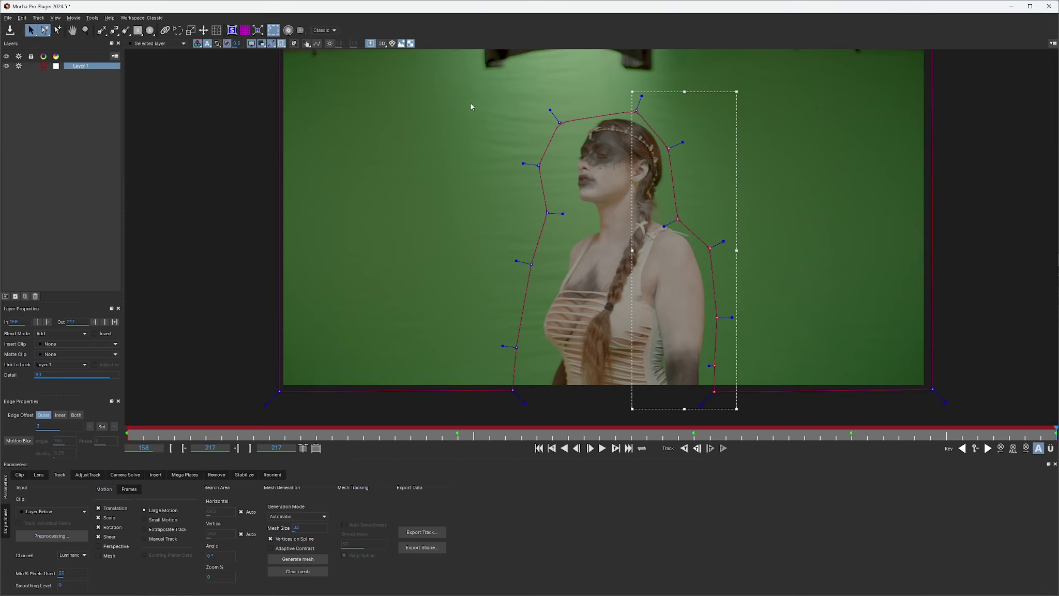
left_click_drag(466, 101, 562, 401)
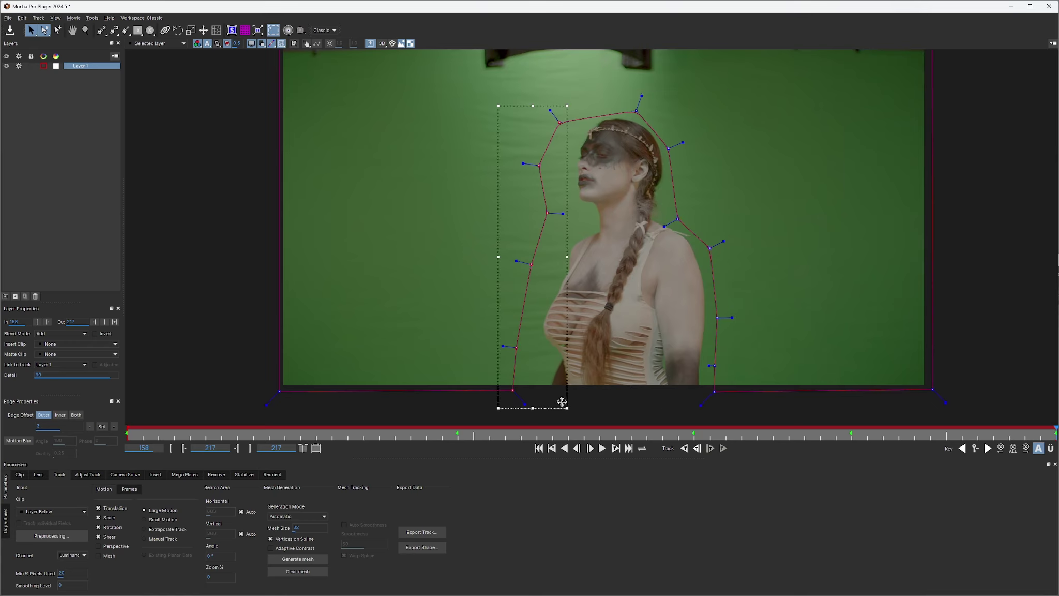
left_click_drag(549, 212, 565, 212)
left_click(976, 364)
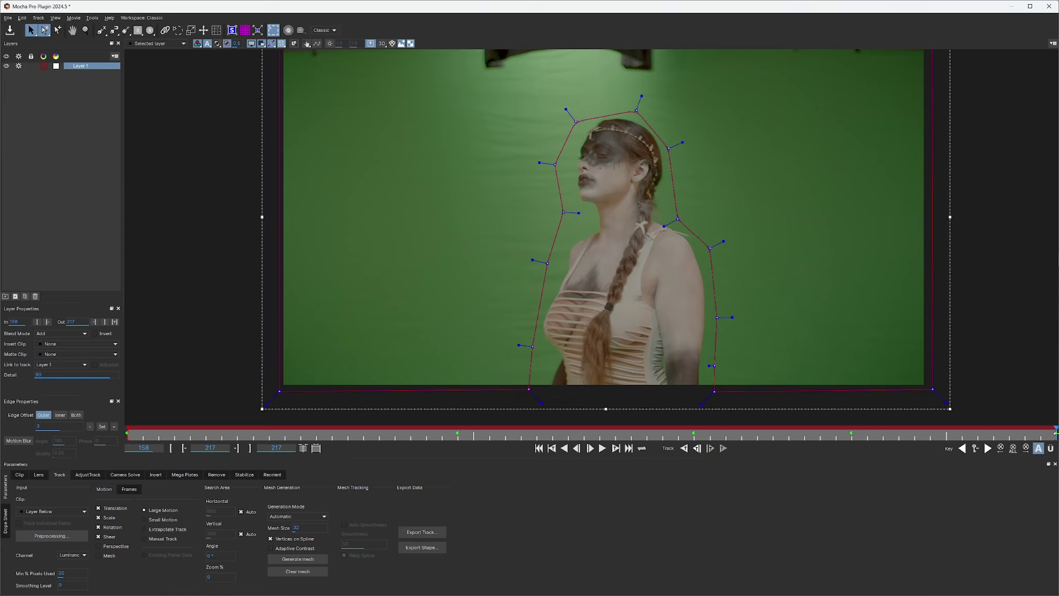
left_click_drag(1054, 433, 53, 439)
- Set the garbage matte layer's spline colour to black (#000000)
left_click(78, 130)
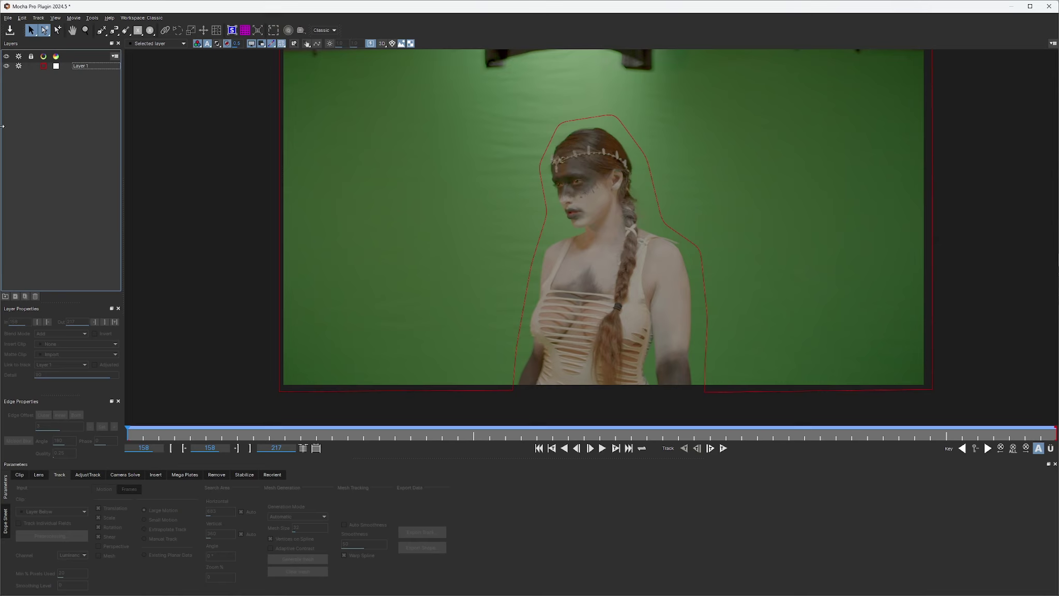
left_click(46, 67)
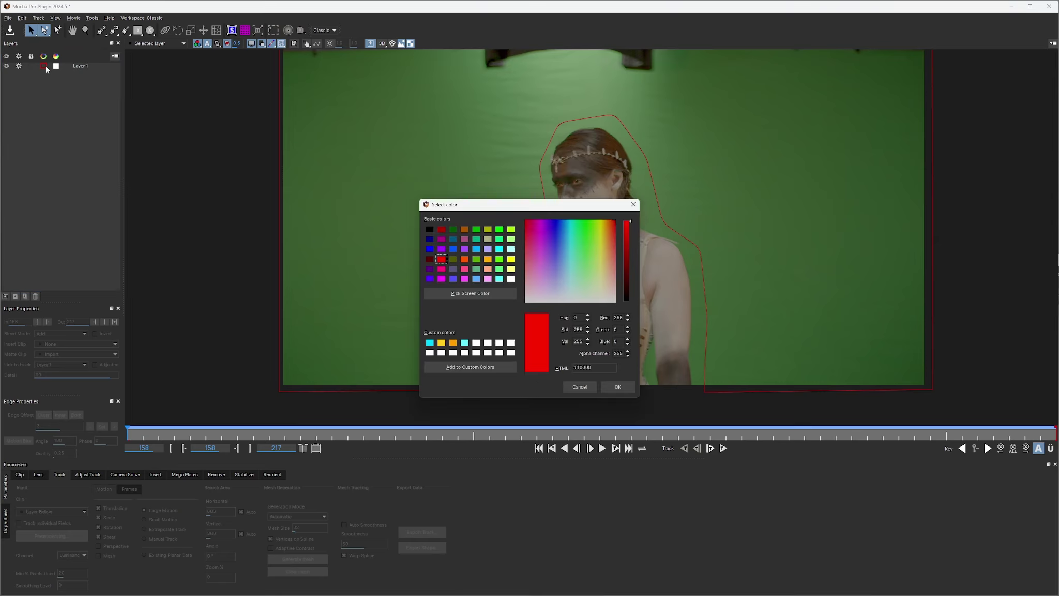
left_click(429, 232)
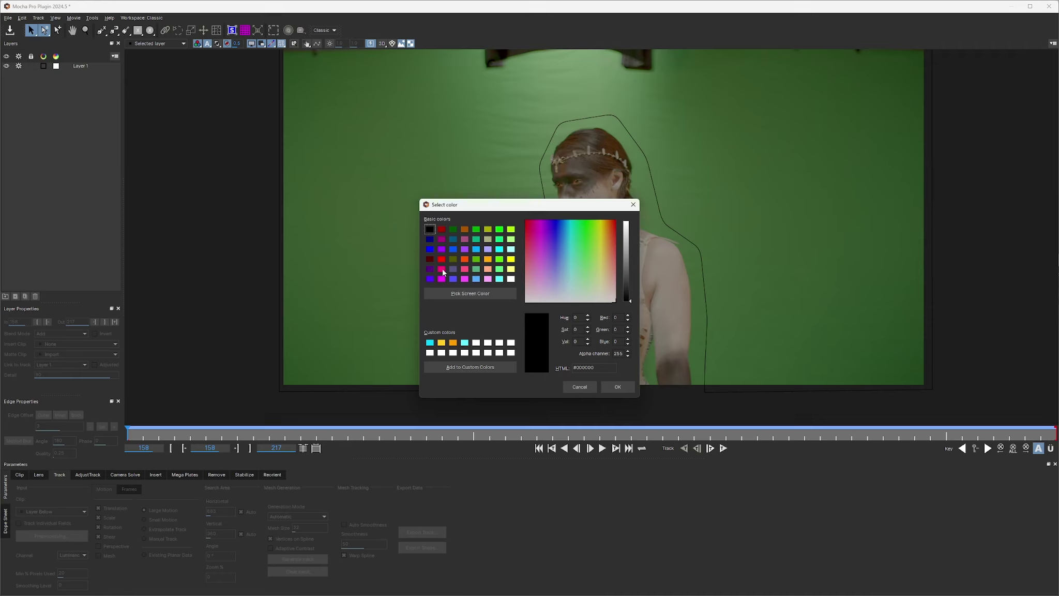
left_click(620, 387)
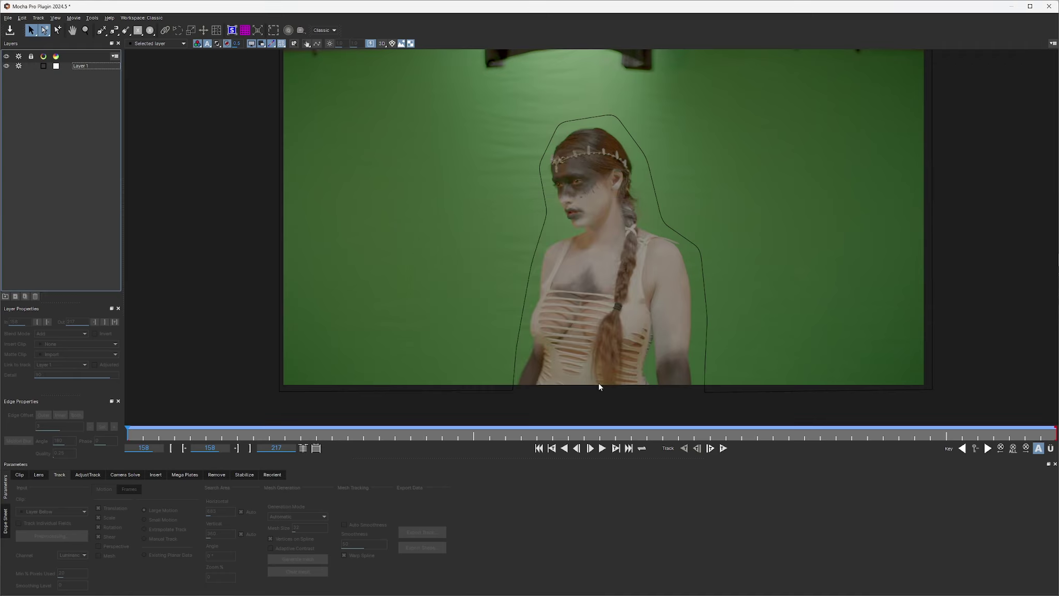
- Rename the garbage matte layer, Layer 1, as GM
left_click(80, 68)
right_click(79, 68)
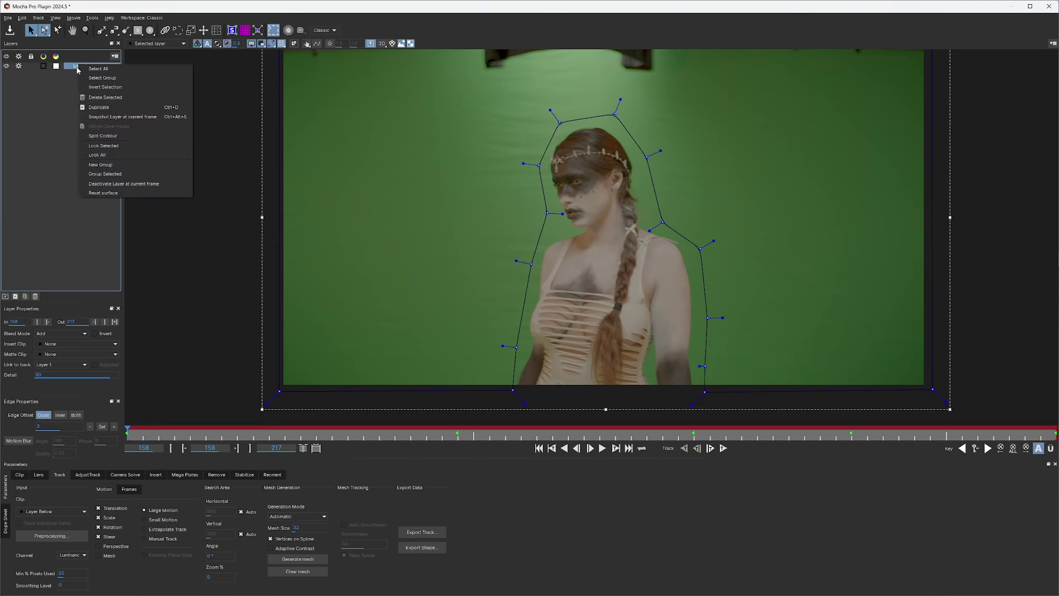
double_click(77, 68)
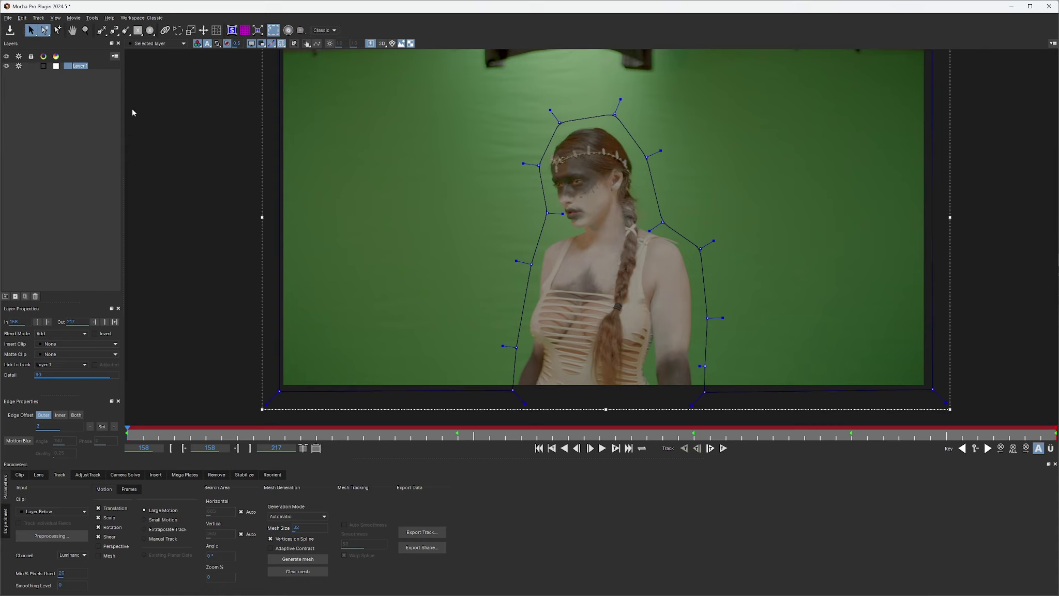
type("GM")
key("Return")
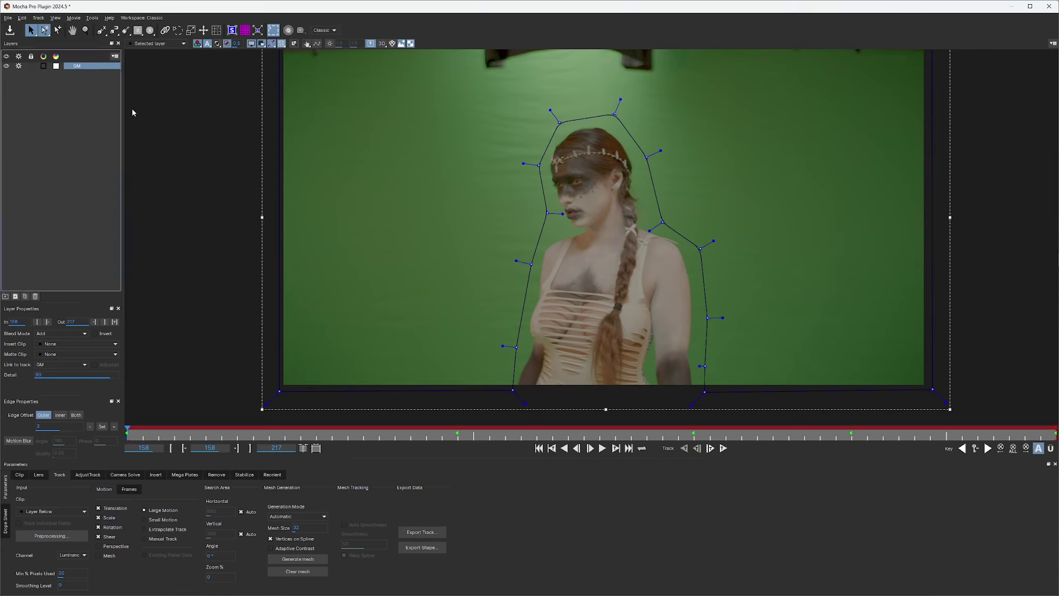
left_click(86, 83)
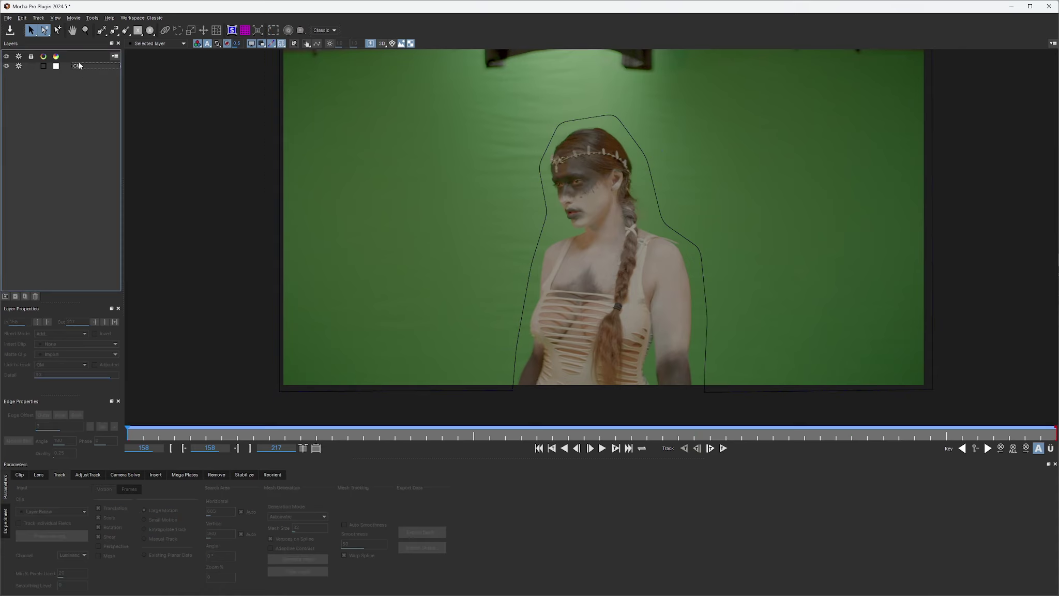
- Copy the GM layer's shape data to the clipboard as BlackMagic Fusion shapes and close Mocha Pro
left_click(82, 67)
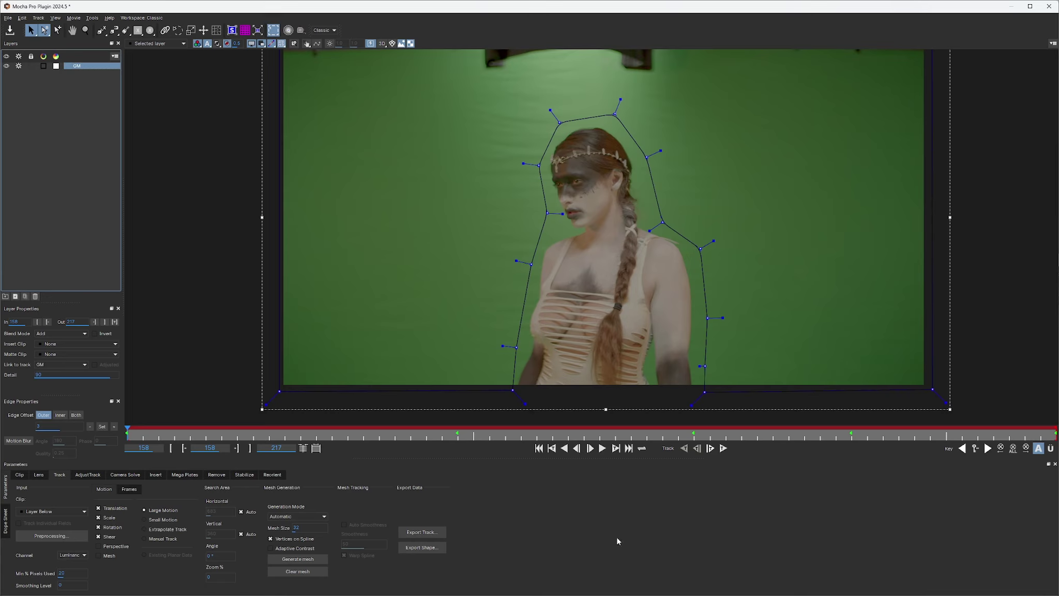
left_click(427, 550)
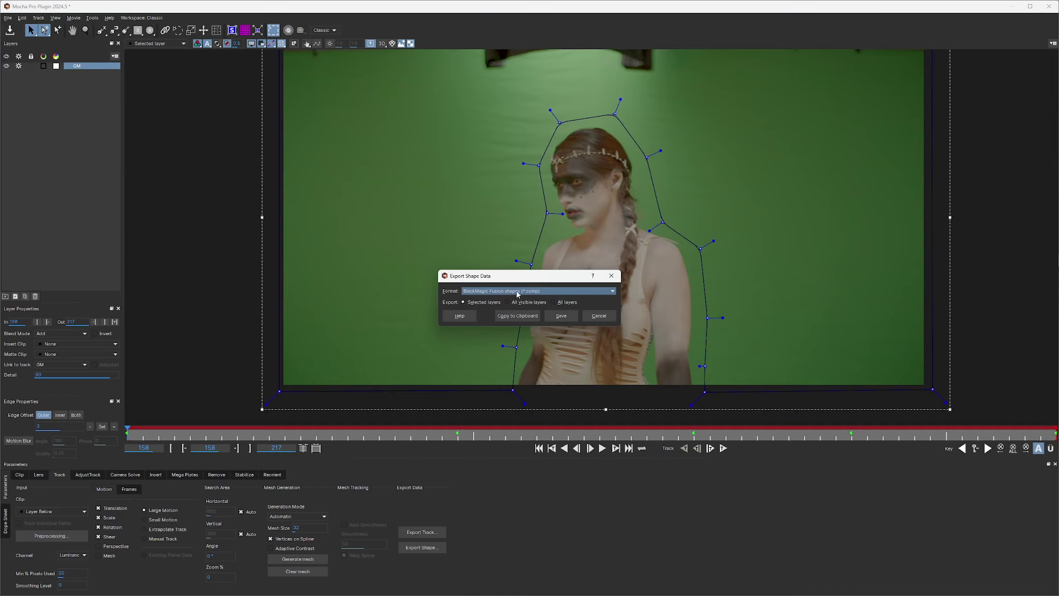
left_click(519, 316)
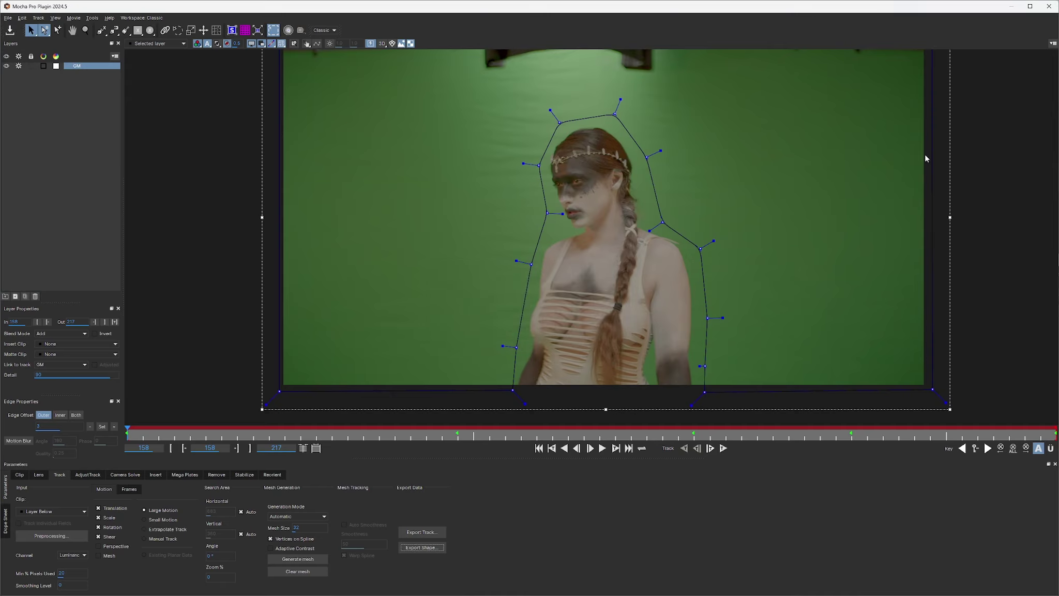
left_click(1048, 6)
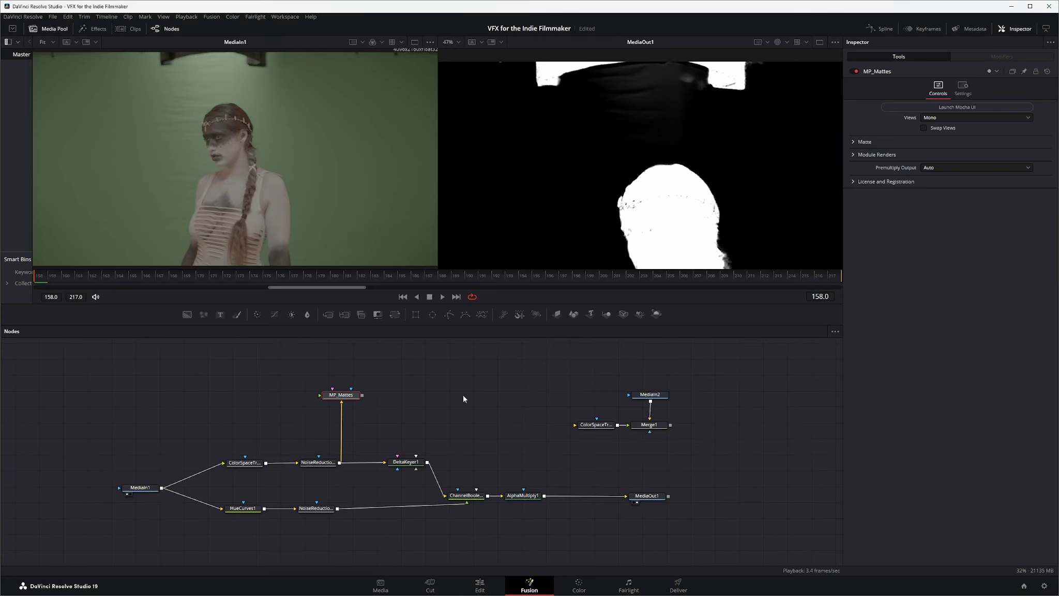
- Paste the copied shape into the Fusion node graph and place the polygon node just above DeltaKeyer1
left_click(365, 454)
key("ctrl+v")
left_click(462, 382)
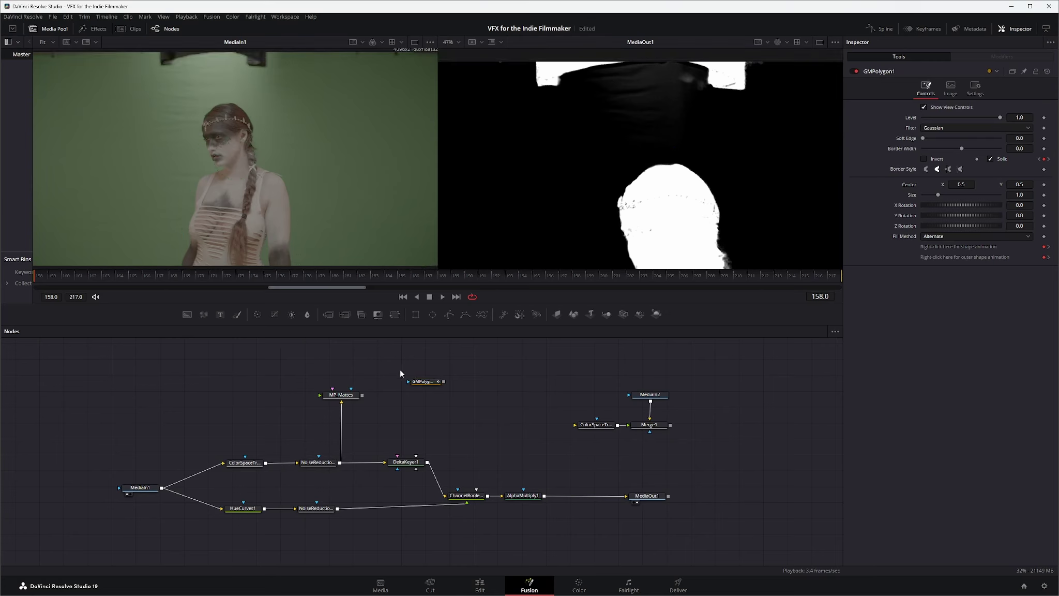
left_click_drag(400, 369, 392, 424)
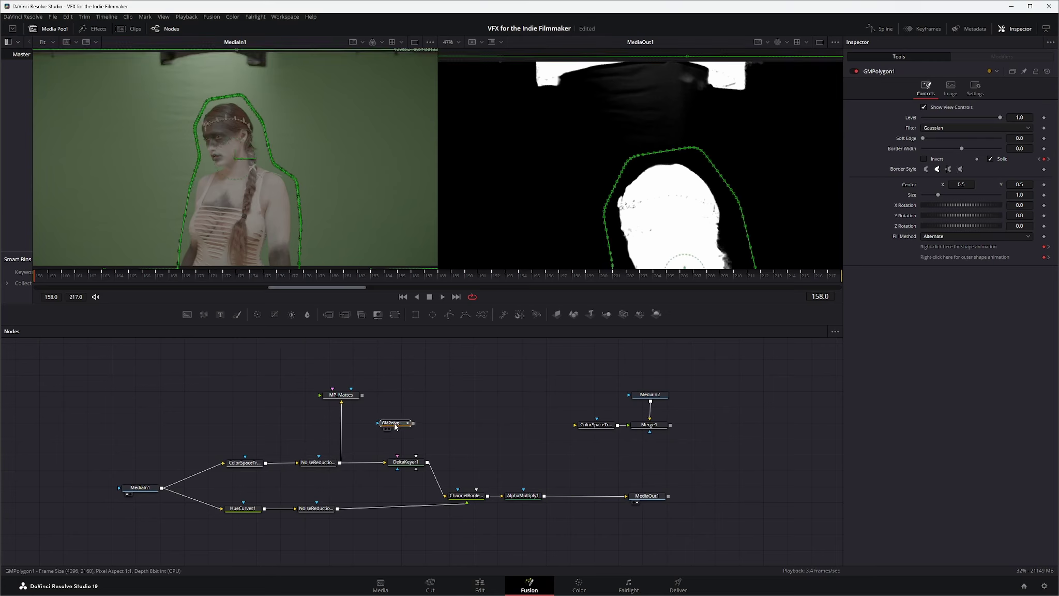
left_click(392, 424)
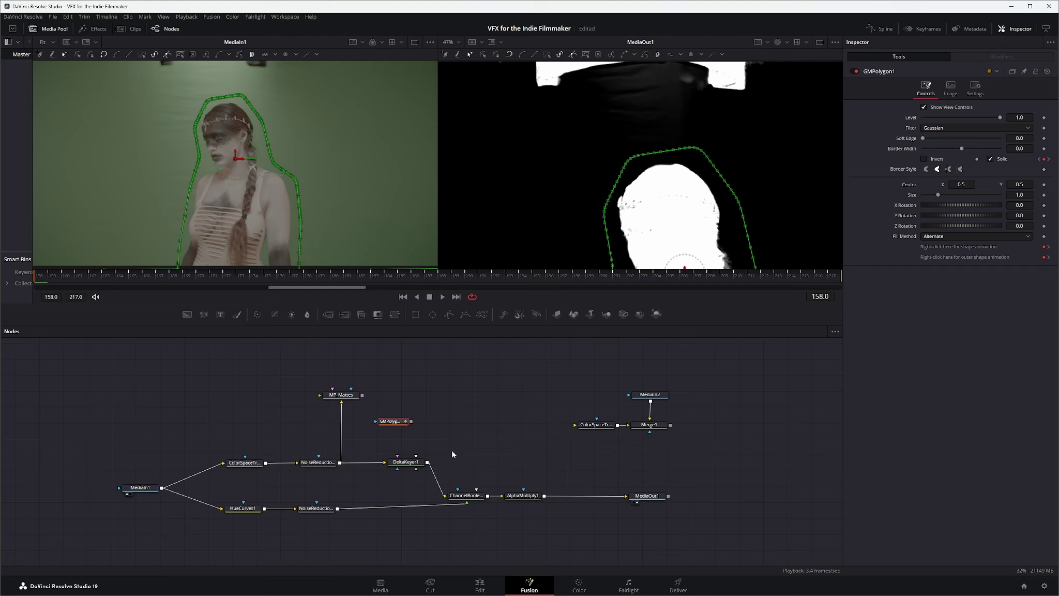
- Connect the GM polygon node to DeltaKeyer1's Garbage Matte input
left_click_drag(371, 409, 426, 439)
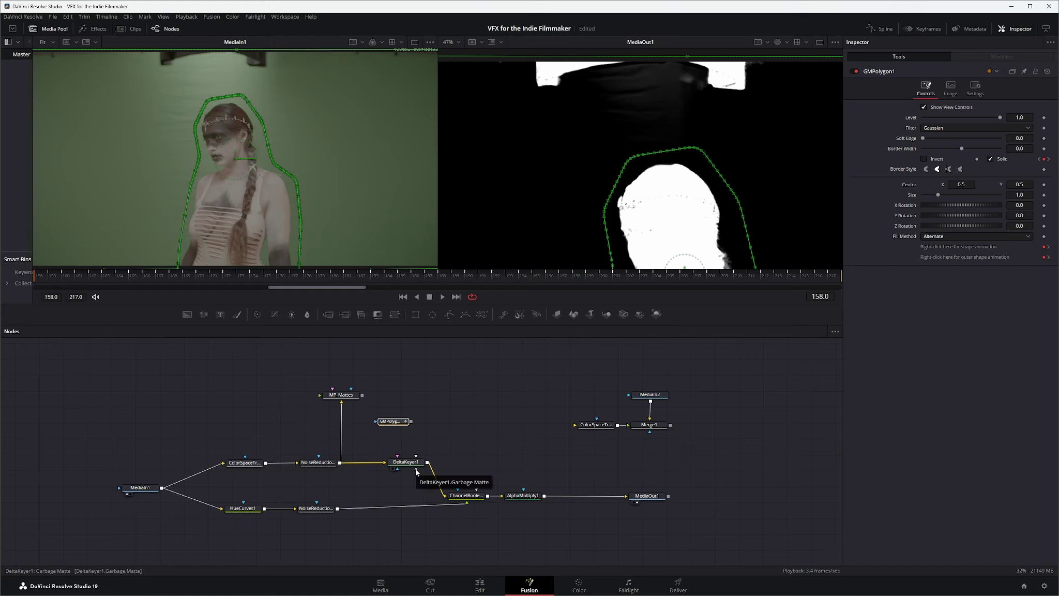
left_click_drag(411, 421, 417, 469)
left_click_drag(399, 423, 402, 422)
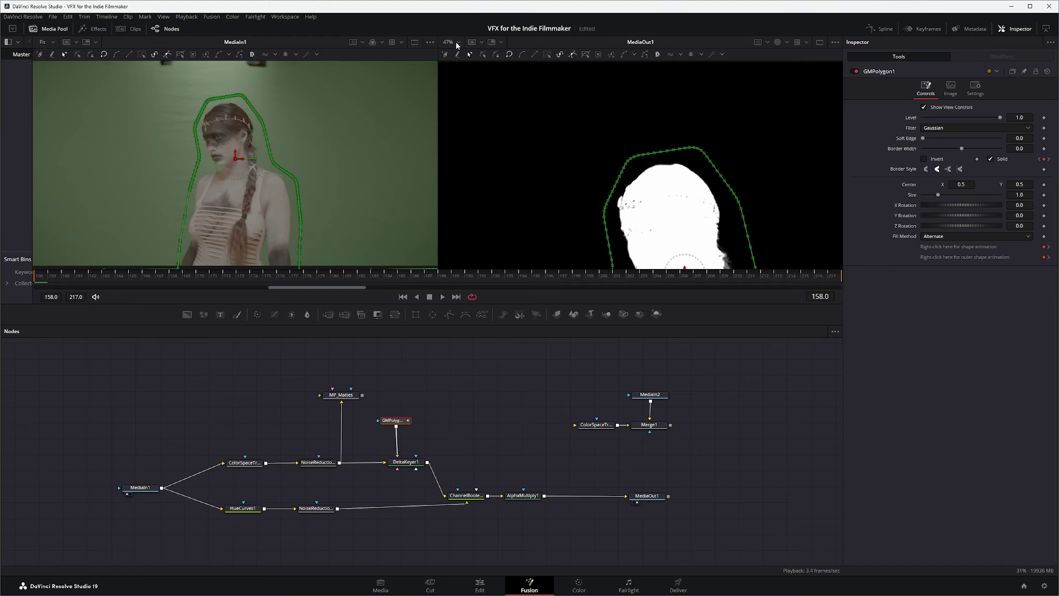
- Fit the MediaOut1 matte to its viewer and play the clip through to frame 217 to check the key
left_click(457, 43)
left_click(456, 56)
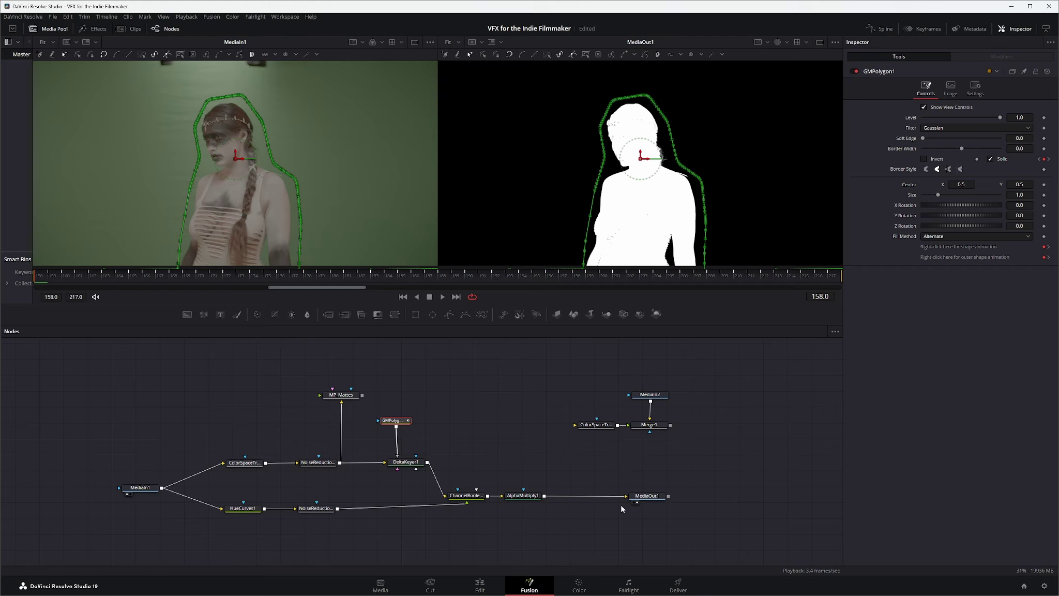
left_click(646, 497)
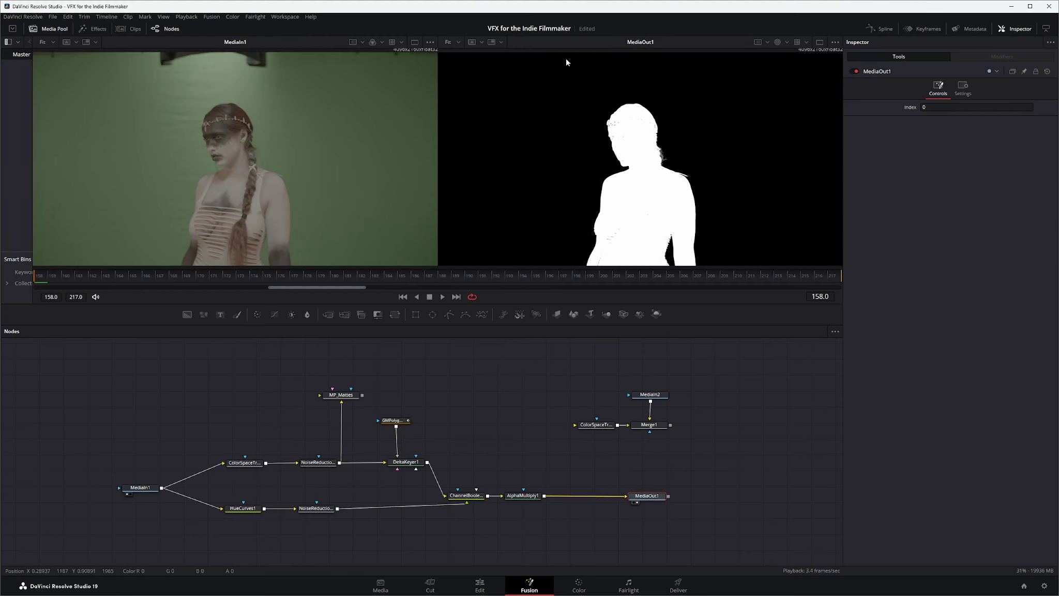
left_click(442, 297)
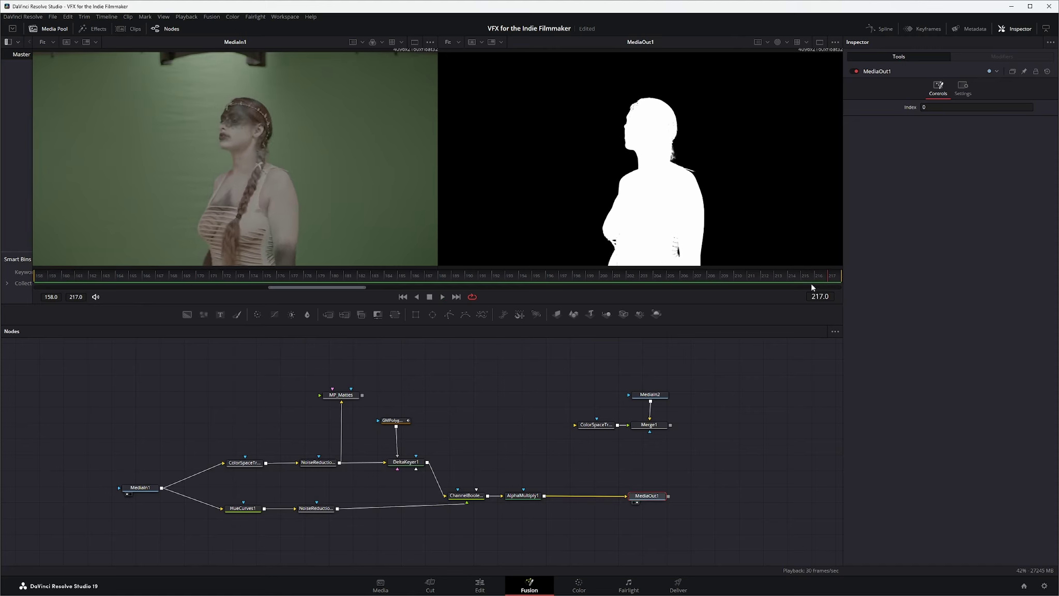
left_click(425, 388)
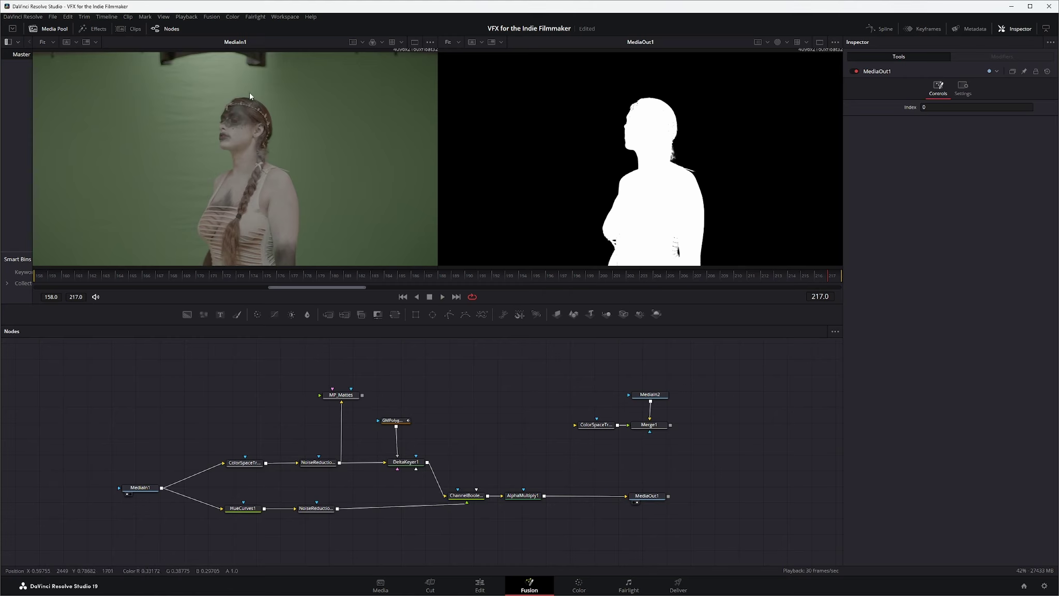
- Try inverting the GM polygon mask at frame 217, and turn the inversion back off
left_click(403, 421)
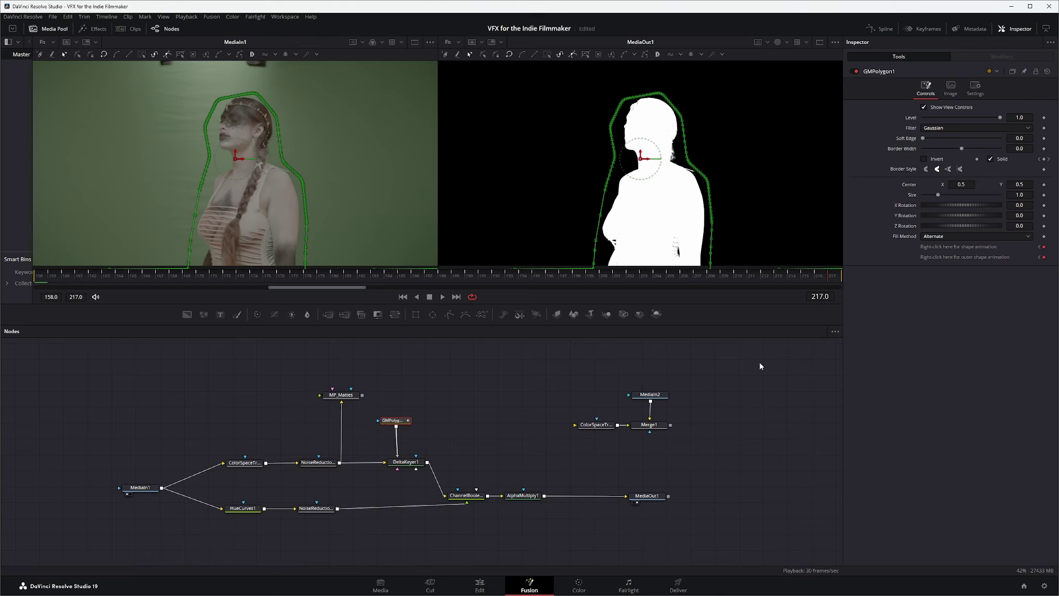
left_click(924, 159)
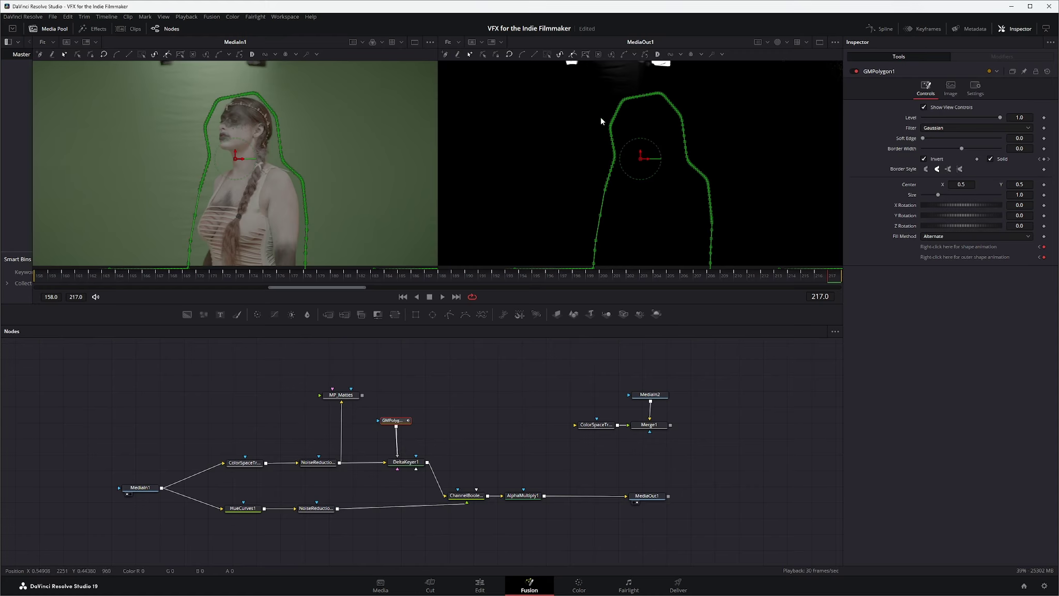
left_click(924, 158)
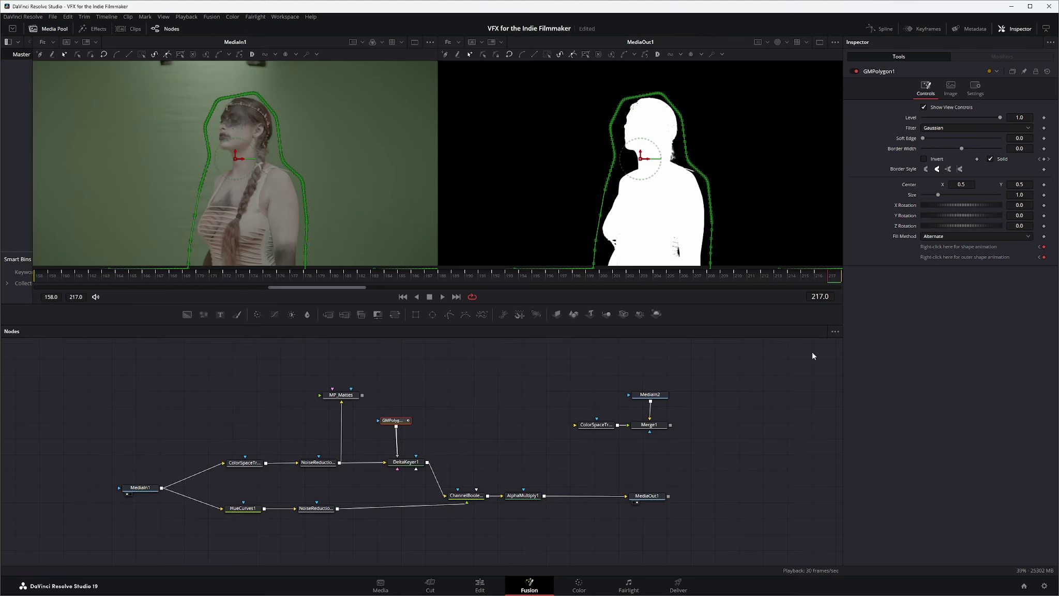
left_click(498, 371)
- Inspect the Matte options of the MP_Mattes node
left_click(344, 396)
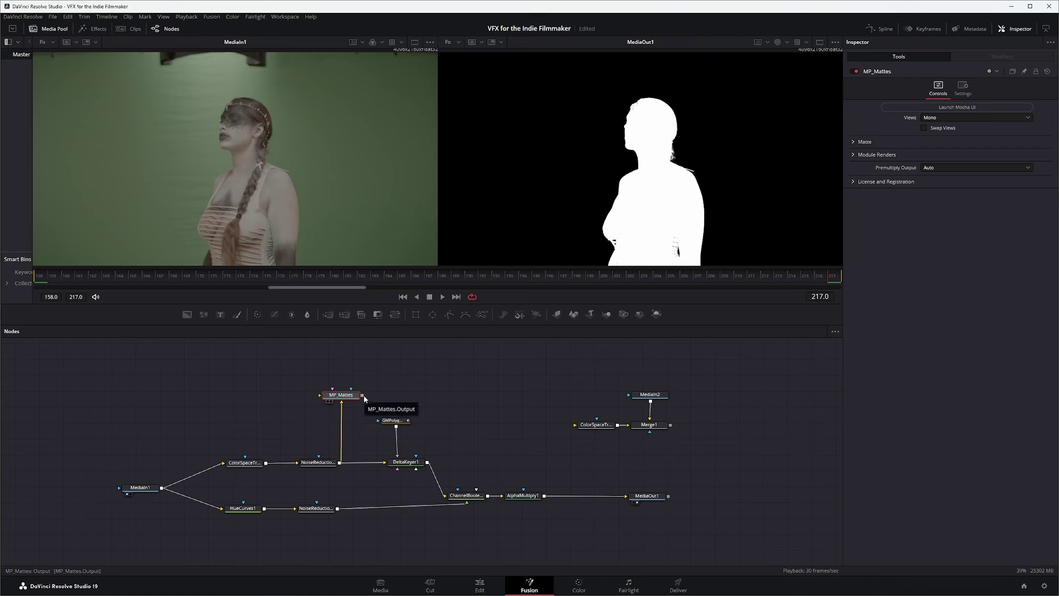
left_click(853, 140)
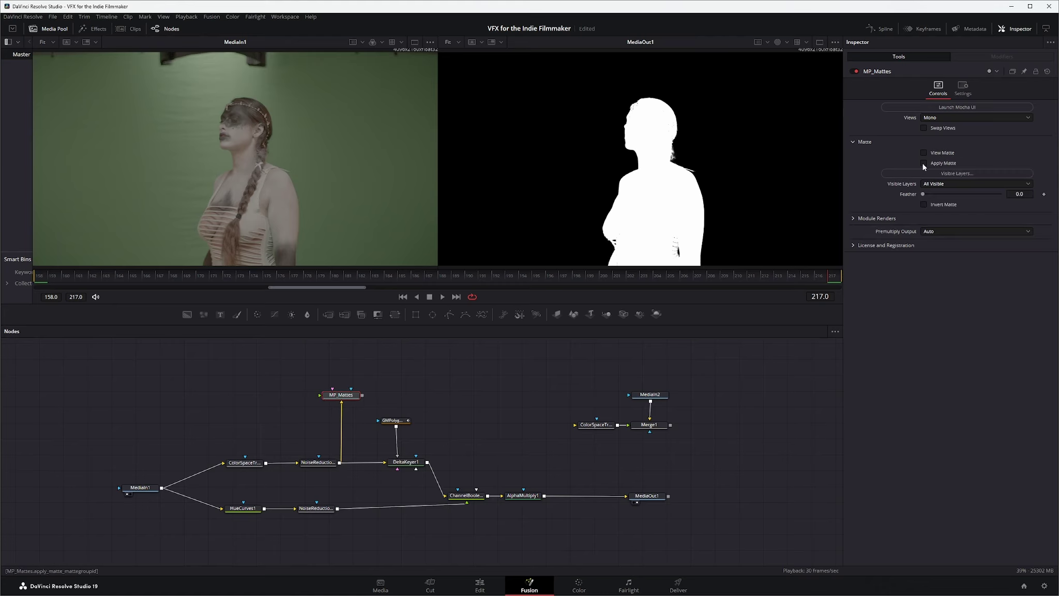
left_click(853, 141)
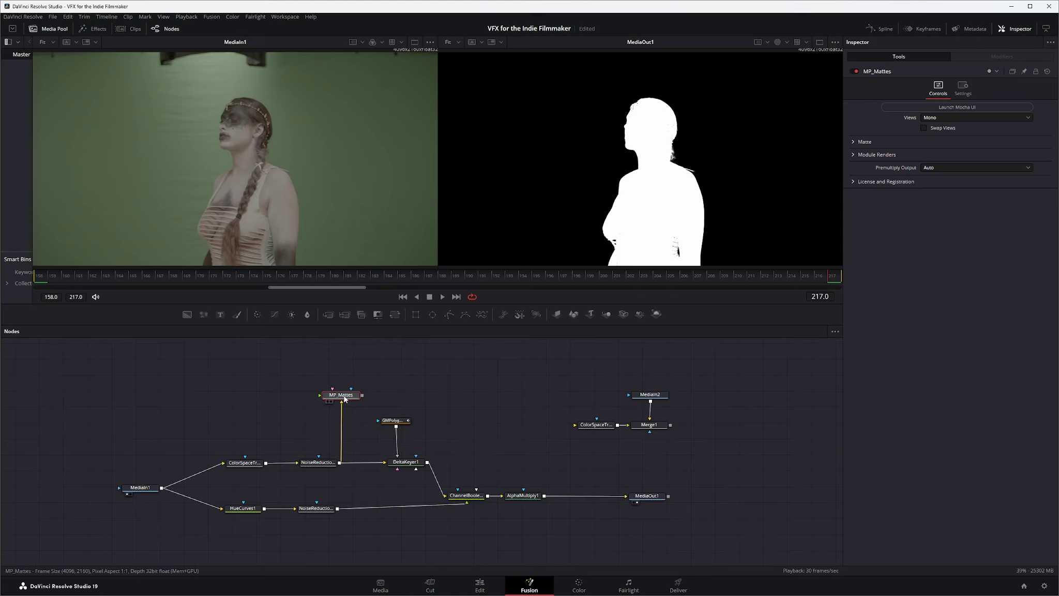
- Move the MP_Mattes node higher in the node graph, clear of the GM polygon node
left_click_drag(345, 397, 345, 367)
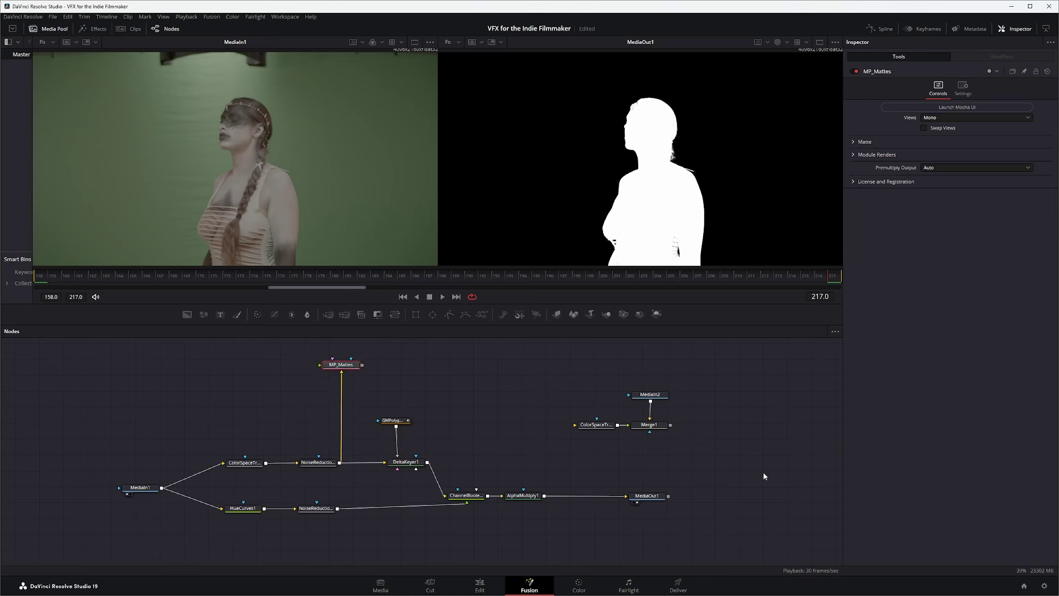
left_click_drag(375, 393, 435, 439)
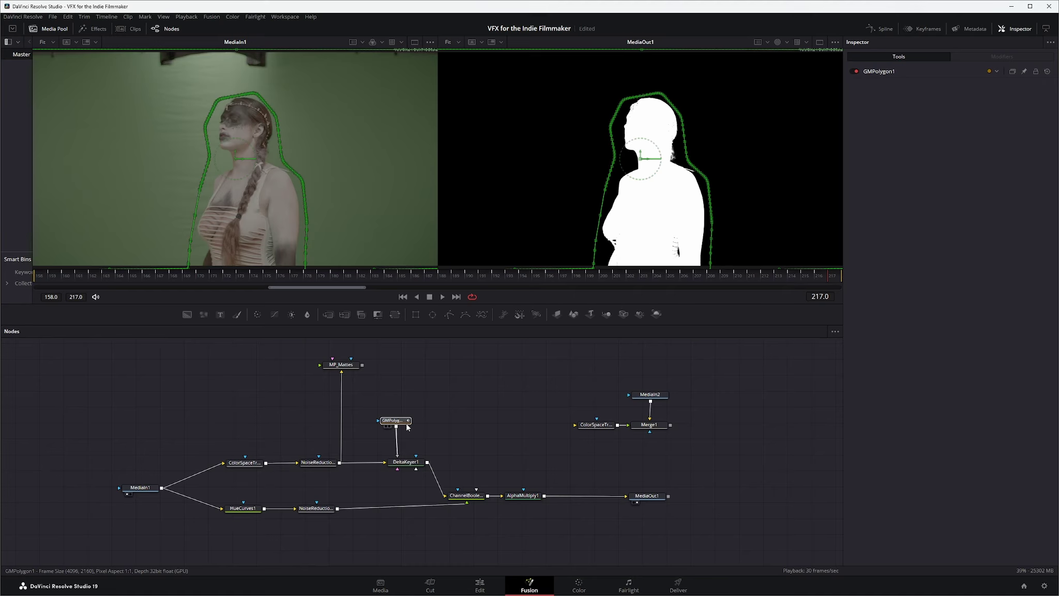
mouse_move(346, 368)
left_mouse_down()
mouse_move(326, 370)
mouse_move(341, 366)
left_mouse_up()
left_click(340, 366)
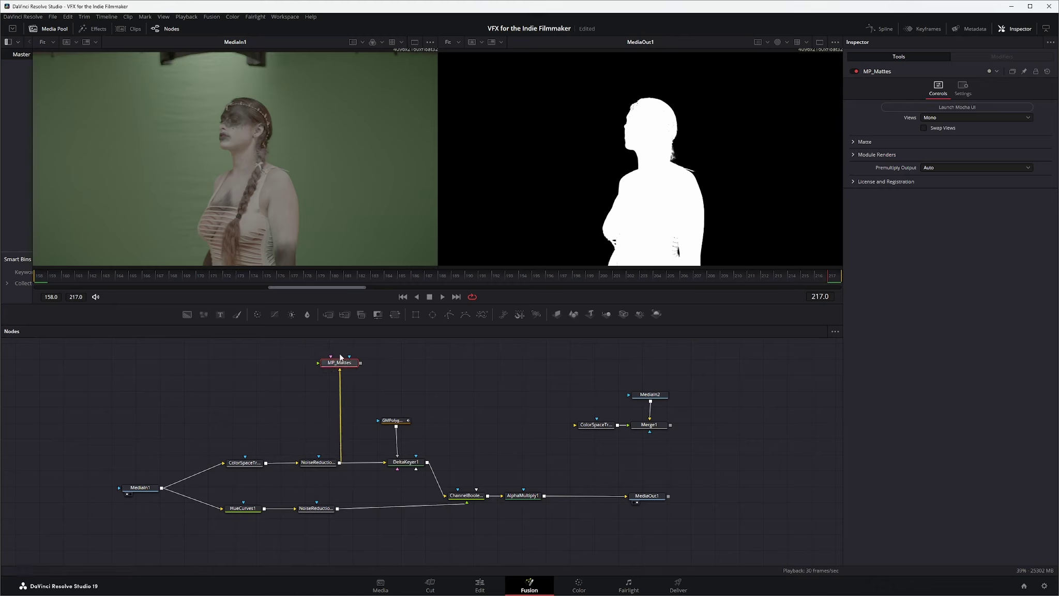